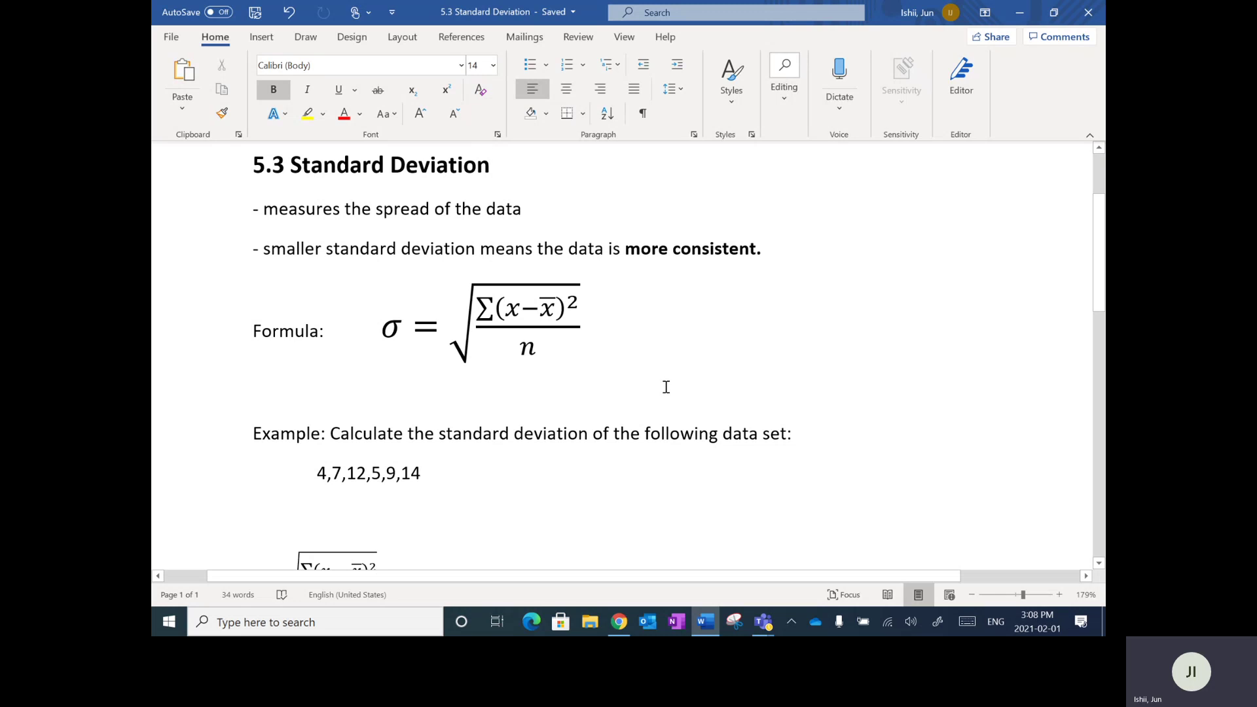
# Step: Scroll down to show the Example data set 4, 7, 12, 5, 9, 14 and the σ formula
pyautogui.scroll(-1, 666, 387)
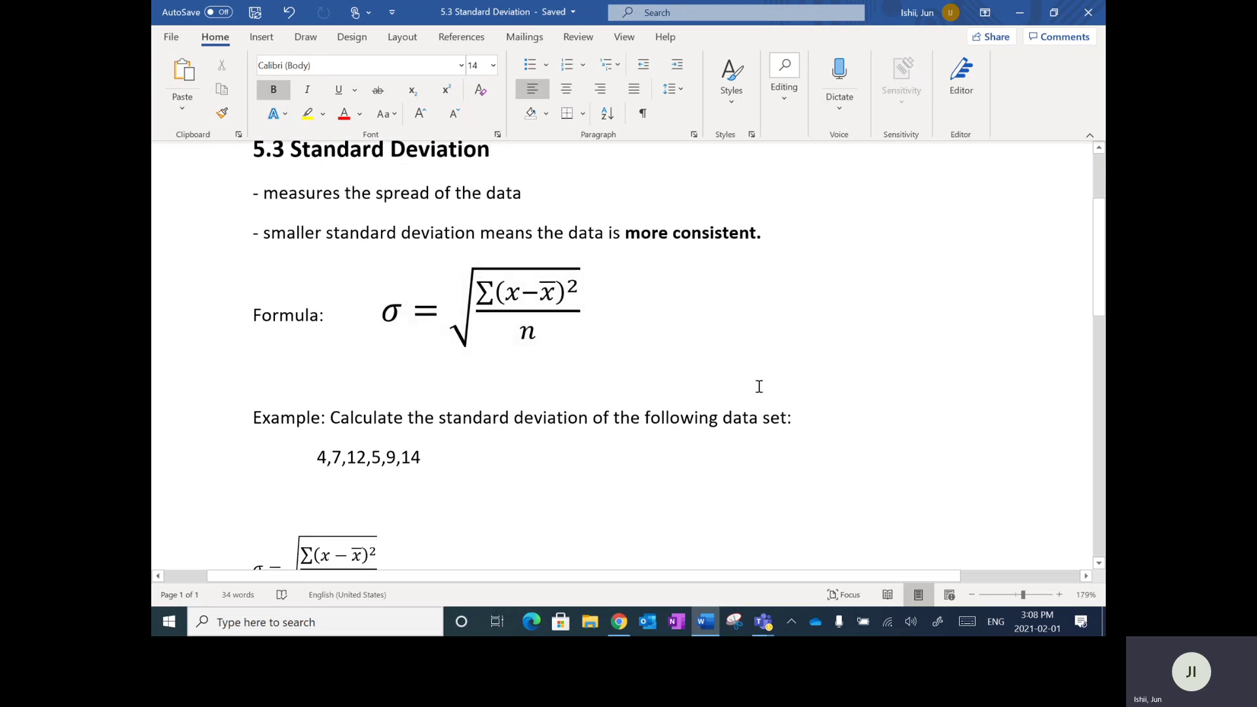
pyautogui.scroll(-5, 761, 385)
pyautogui.scroll(-1, 765, 382)
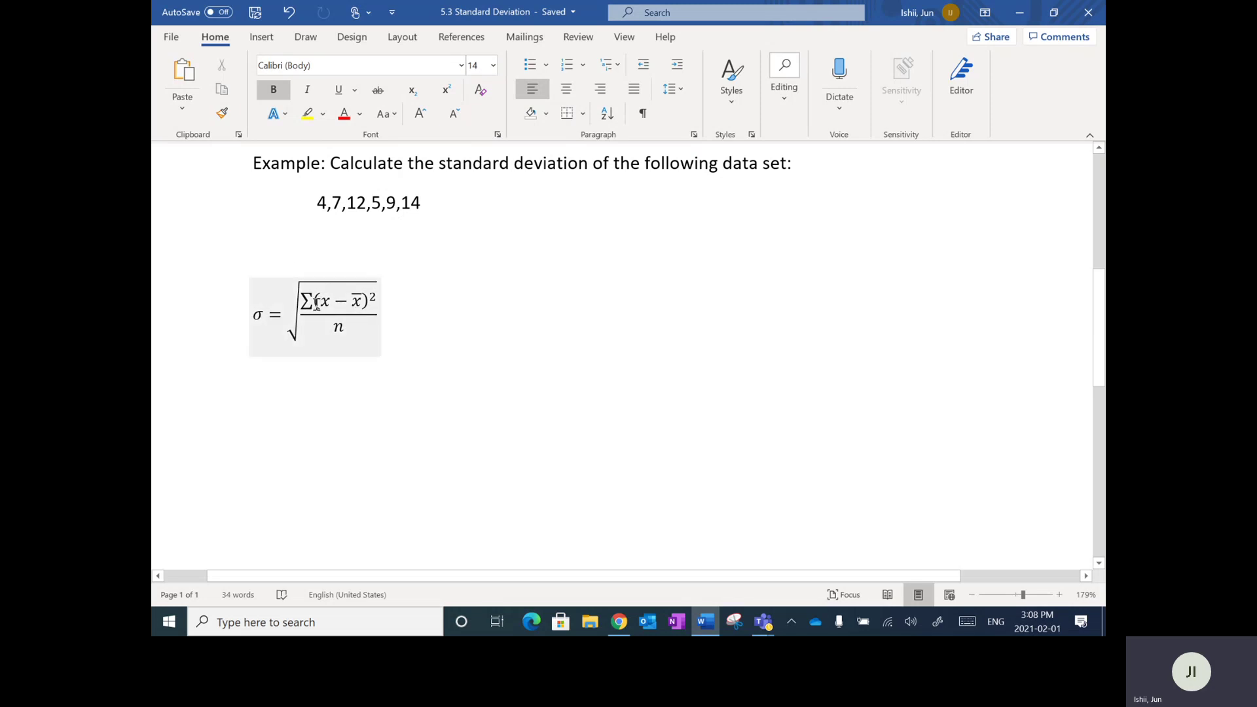
# Step: Ink 'BEDMAS' in blue with B circled and labelled 'brackets', then highlight (x − x̄) yellow
pyautogui.click(304, 38)
pyautogui.click(285, 82)
pyautogui.moveTo(471, 228)
pyautogui.mouseDown()
pyautogui.moveTo(474, 242)
pyautogui.moveTo(495, 233)
pyautogui.mouseUp()
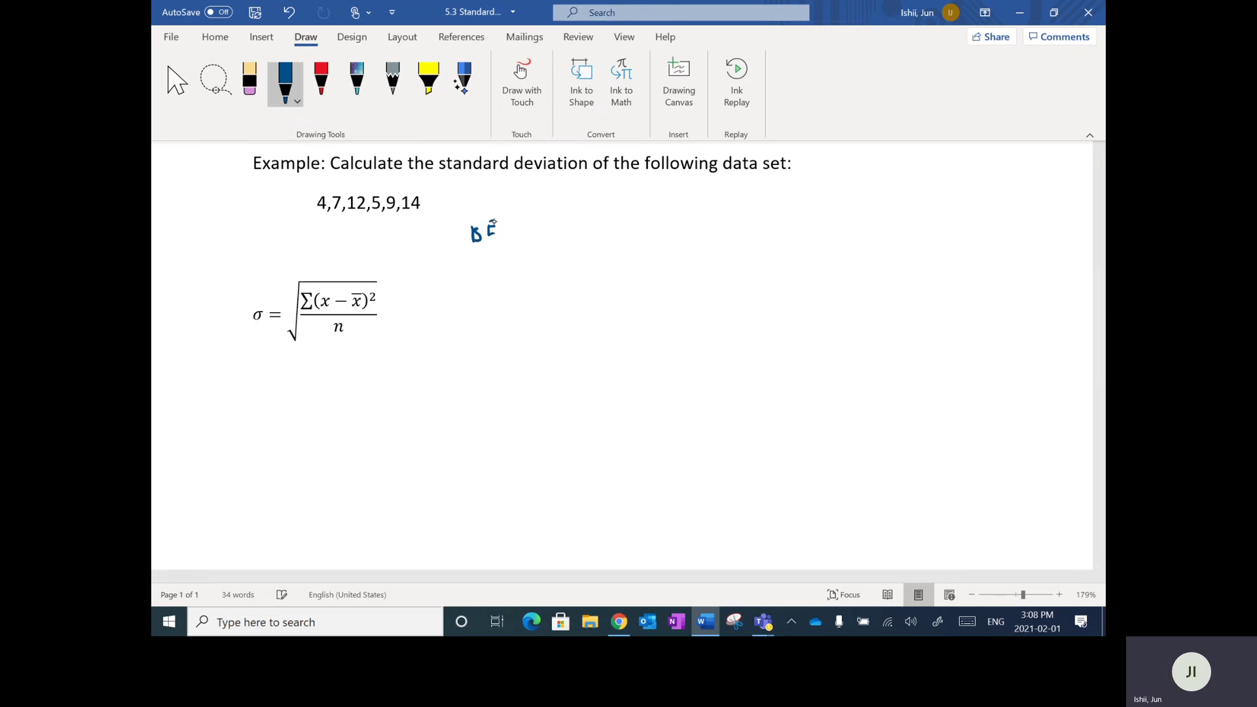
pyautogui.moveTo(513, 240)
pyautogui.mouseDown()
pyautogui.moveTo(538, 236)
pyautogui.moveTo(466, 248)
pyautogui.moveTo(487, 222)
pyautogui.moveTo(498, 268)
pyautogui.moveTo(514, 270)
pyautogui.mouseUp()
pyautogui.moveTo(519, 270); pyautogui.dragTo(572, 264)
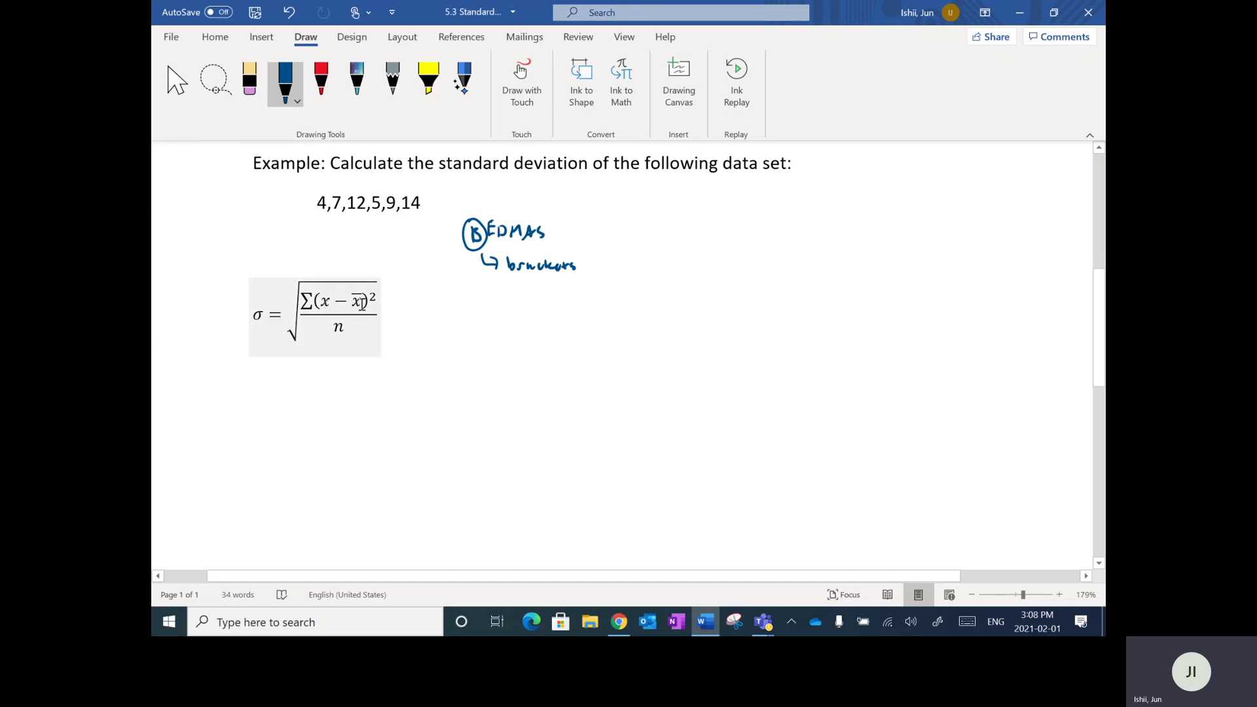
pyautogui.click(429, 78)
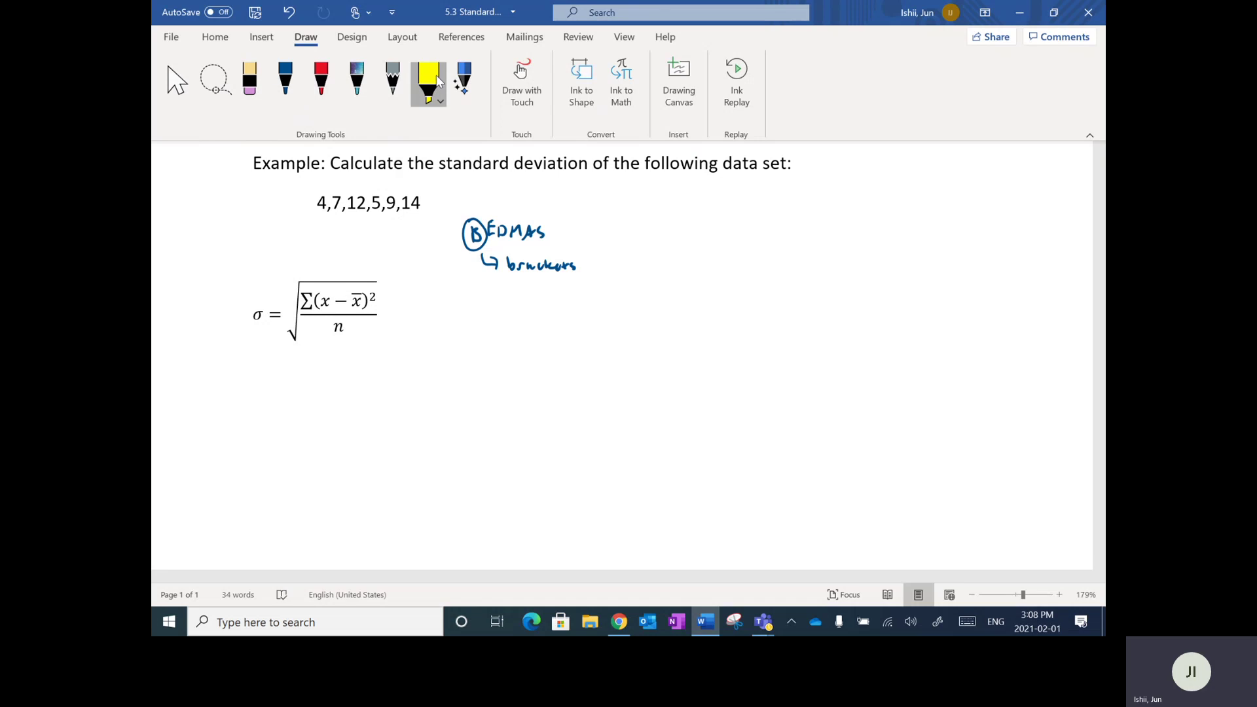
pyautogui.moveTo(315, 300); pyautogui.dragTo(359, 301)
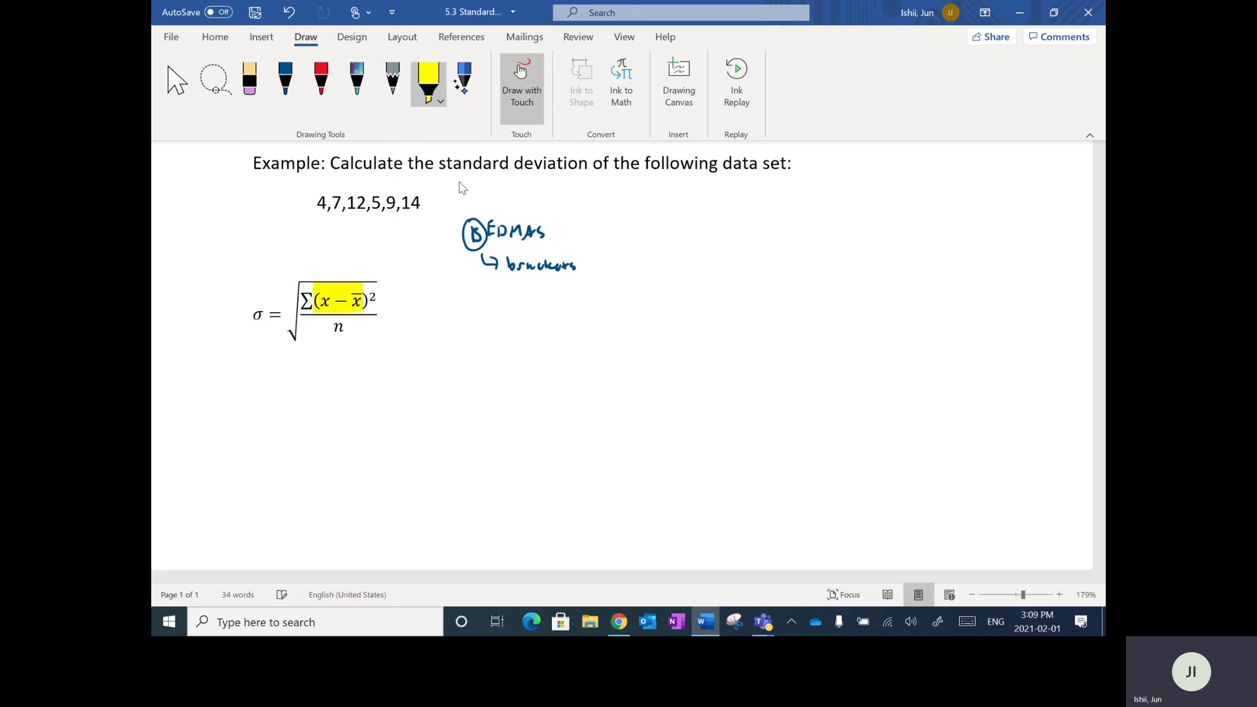
# Step: Handwrite x − x̄ in blue beside the formula and erase the stray vertical ink line
pyautogui.click(284, 79)
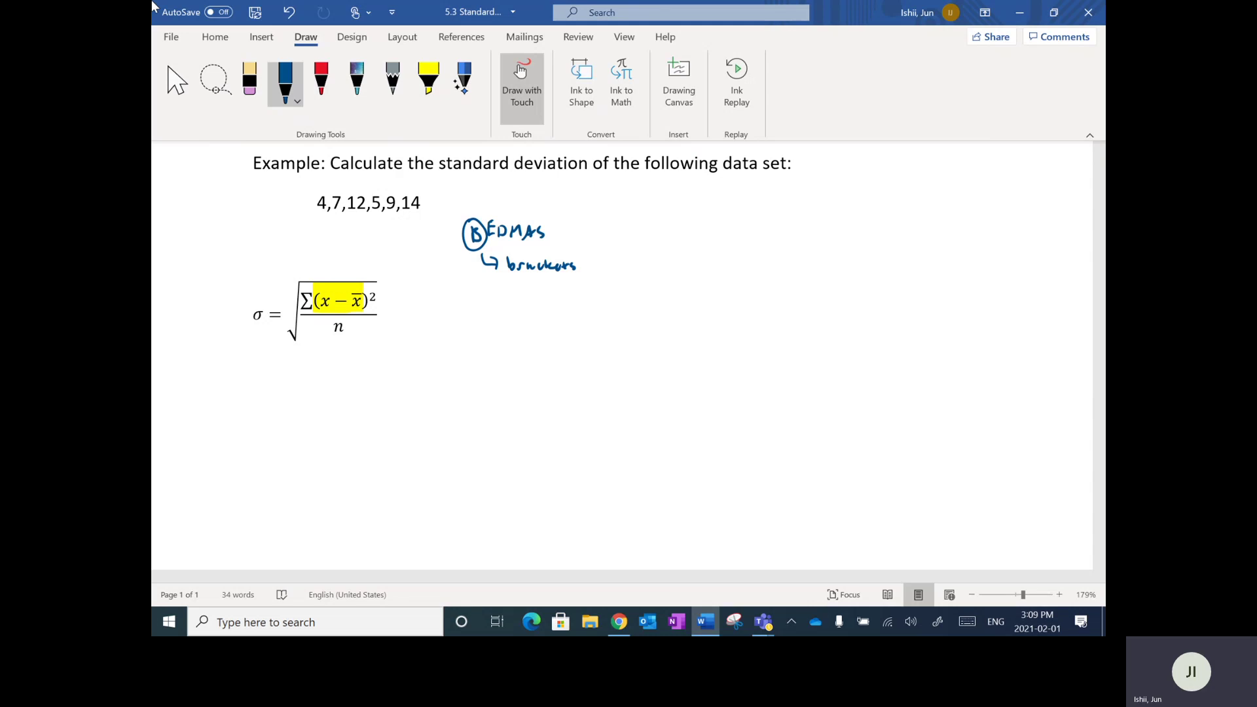
pyautogui.moveTo(479, 312); pyautogui.dragTo(493, 318)
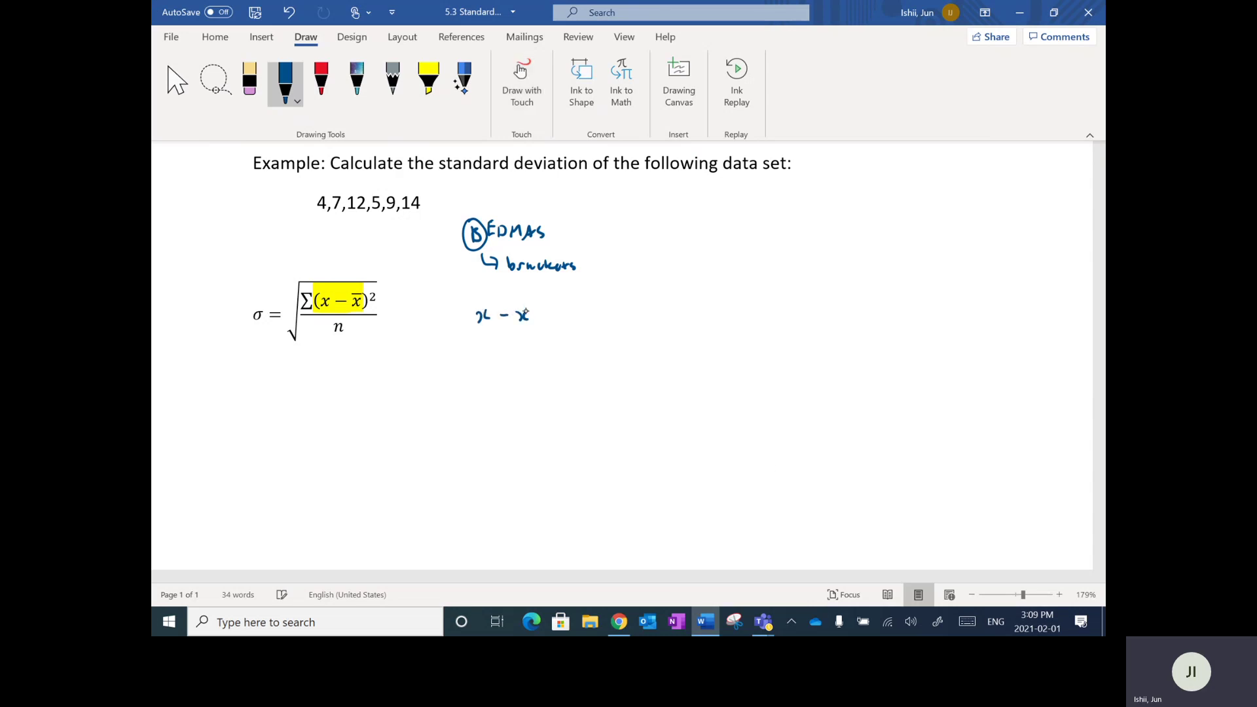
pyautogui.moveTo(322, 141); pyautogui.dragTo(314, 495)
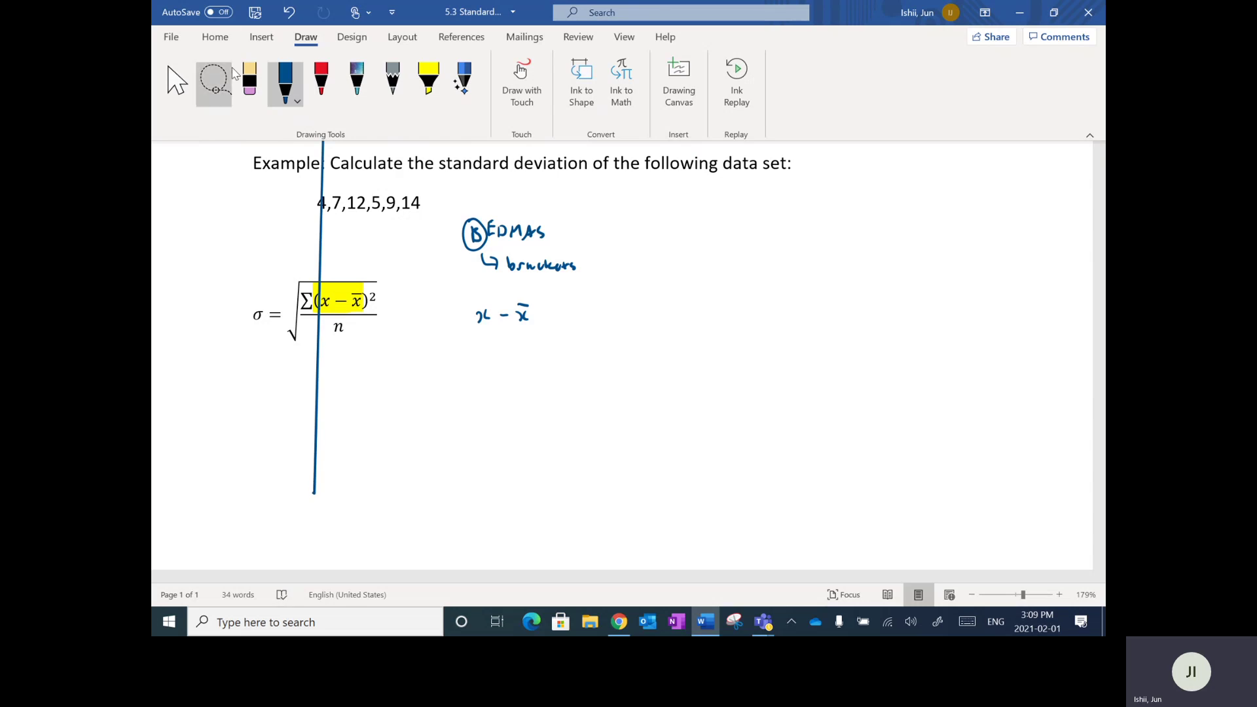
pyautogui.click(249, 78)
pyautogui.moveTo(333, 449); pyautogui.dragTo(315, 445)
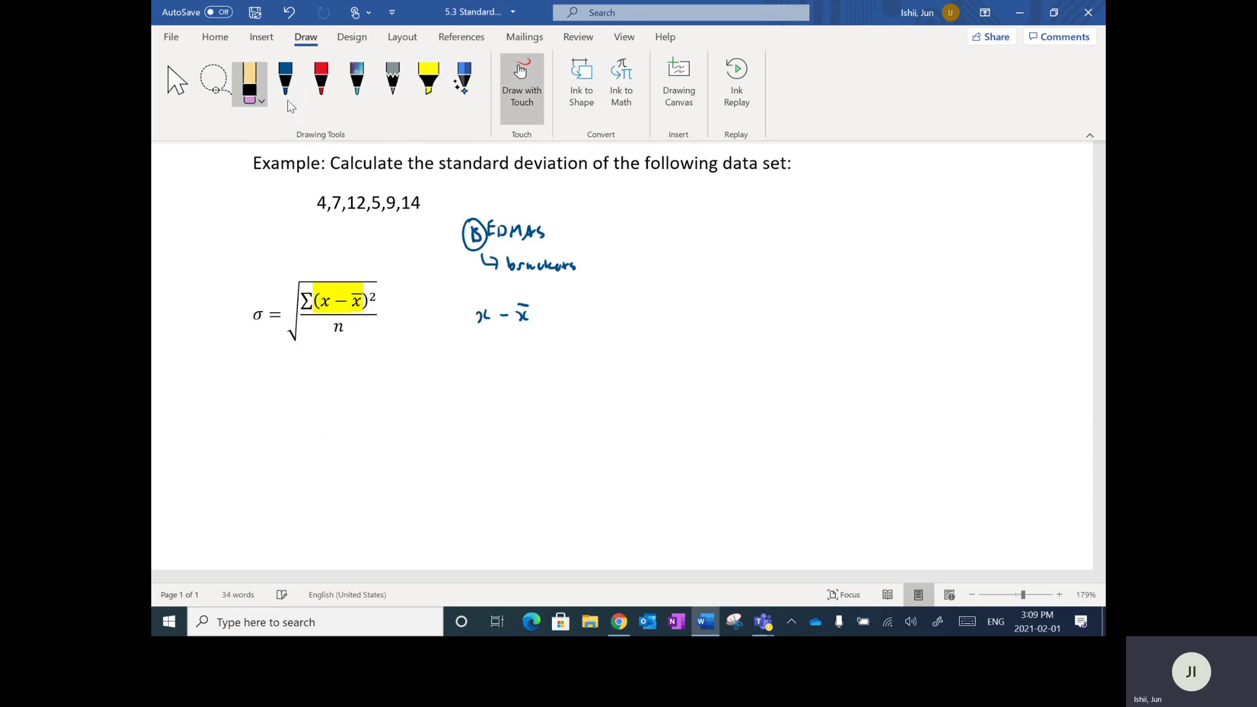
# Step: With the red pen, circle x̄ and add an arrow labelling it 'mean'
pyautogui.click(321, 80)
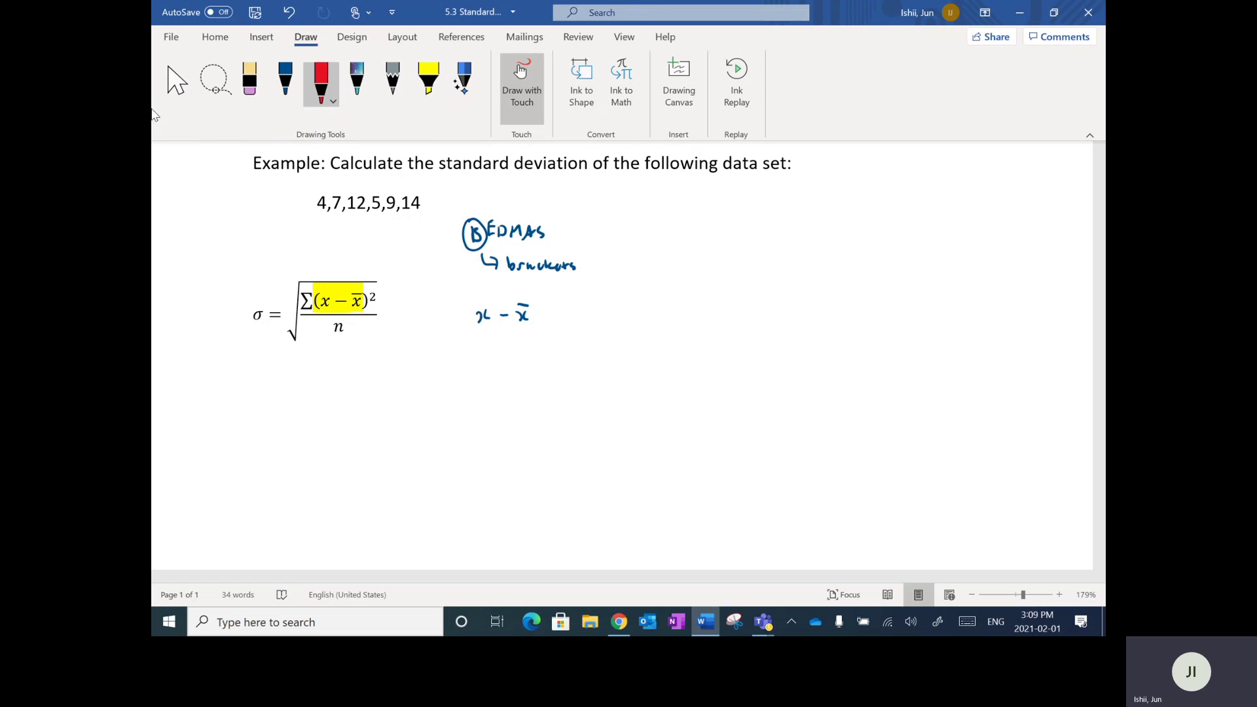
pyautogui.moveTo(524, 295); pyautogui.dragTo(528, 295)
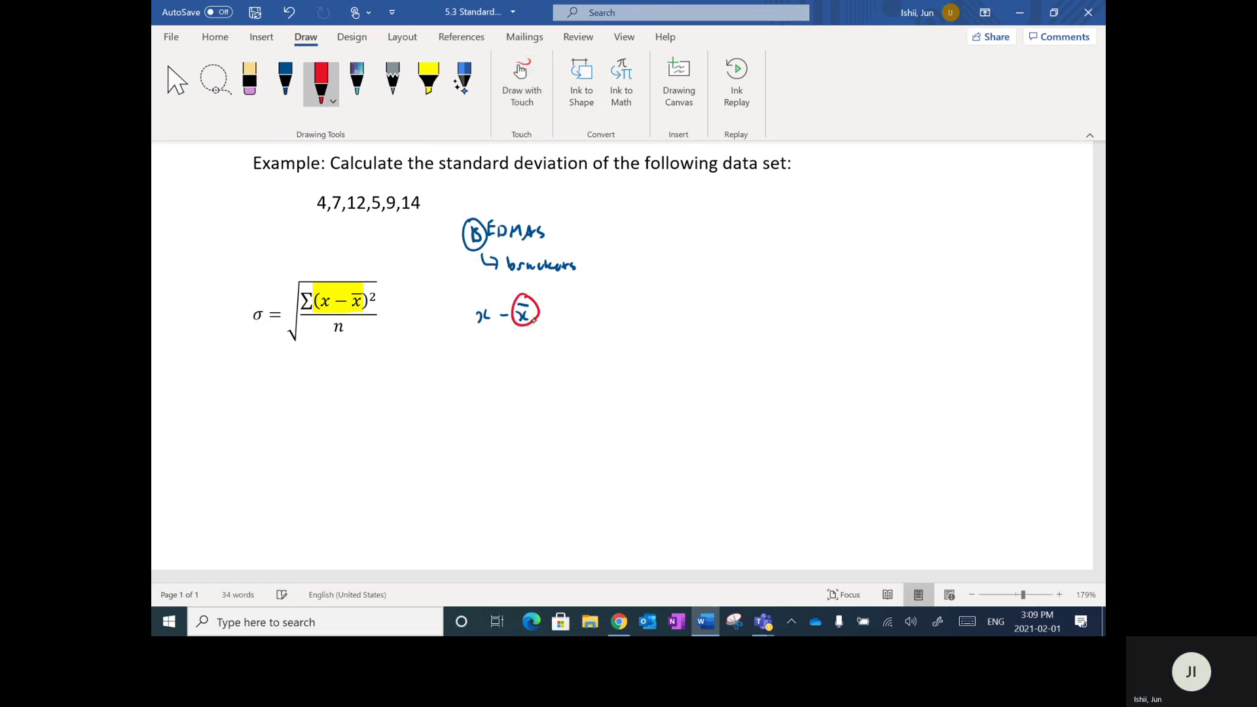
pyautogui.moveTo(532, 348); pyautogui.dragTo(530, 329)
pyautogui.moveTo(525, 338)
pyautogui.mouseDown()
pyautogui.moveTo(541, 363)
pyautogui.moveTo(558, 356)
pyautogui.mouseUp()
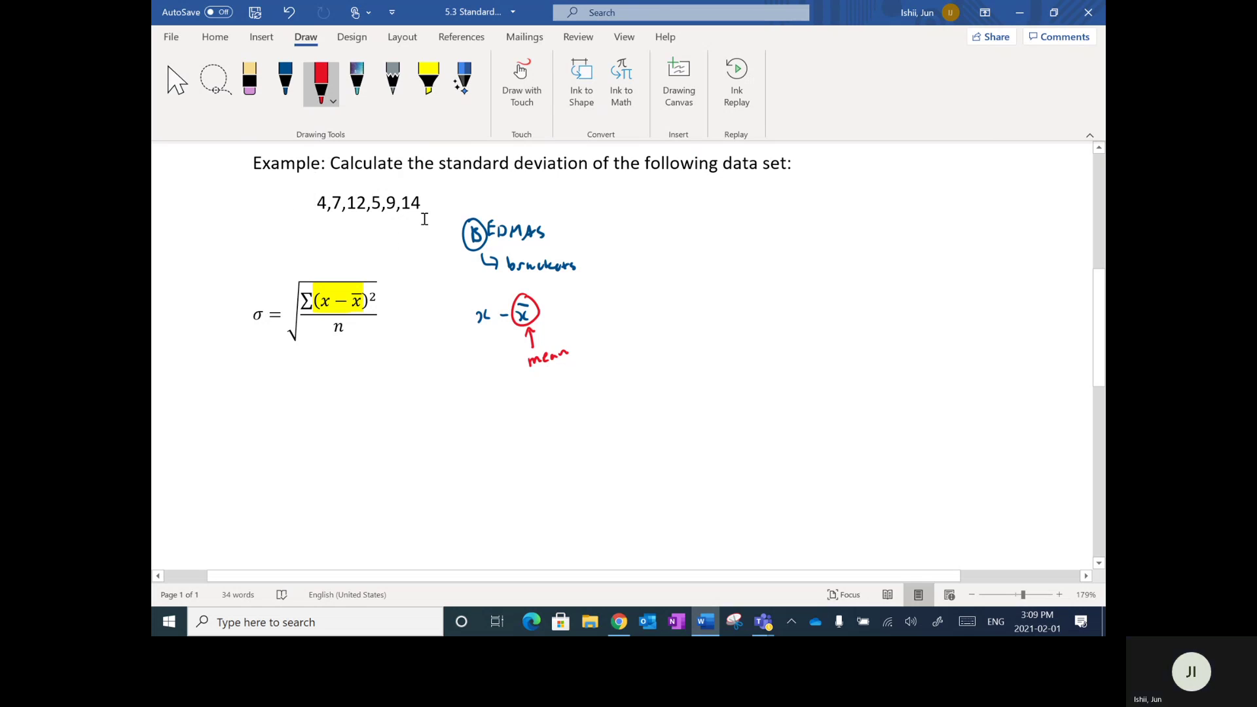
# Step: In blue ink, write '① mean =' and begin the sum with 4 + 7
pyautogui.click(283, 86)
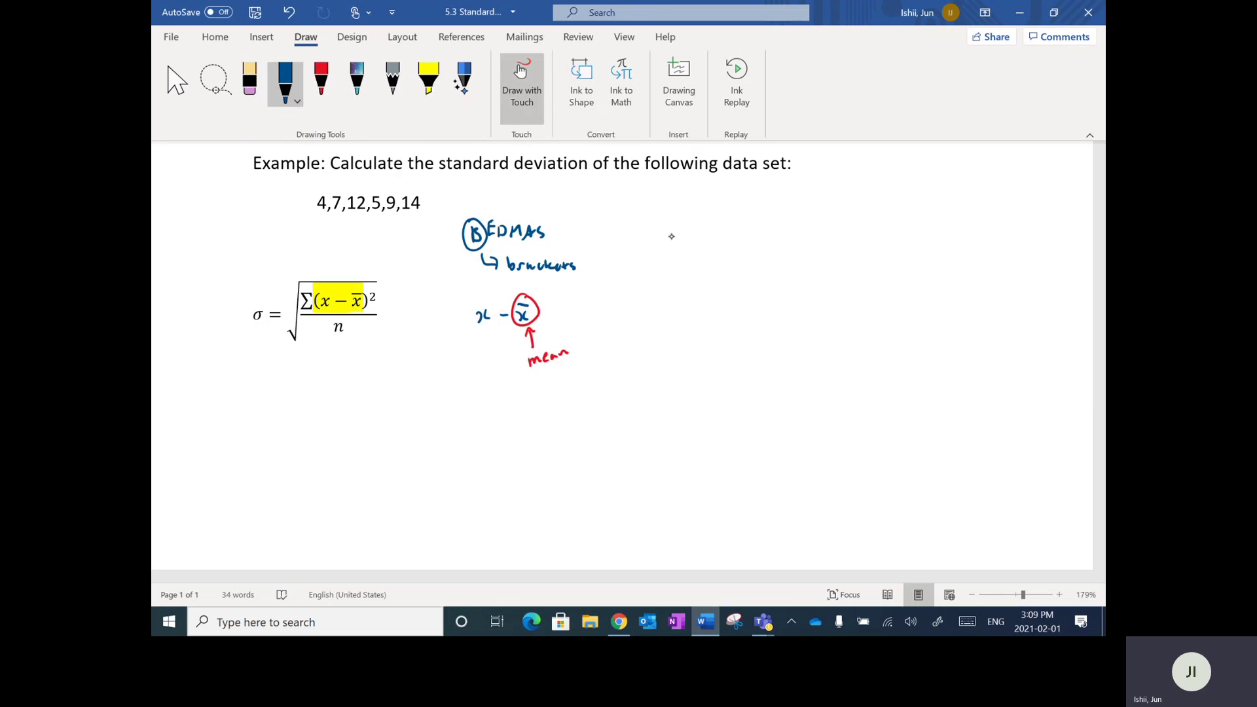
pyautogui.moveTo(670, 229); pyautogui.dragTo(677, 228)
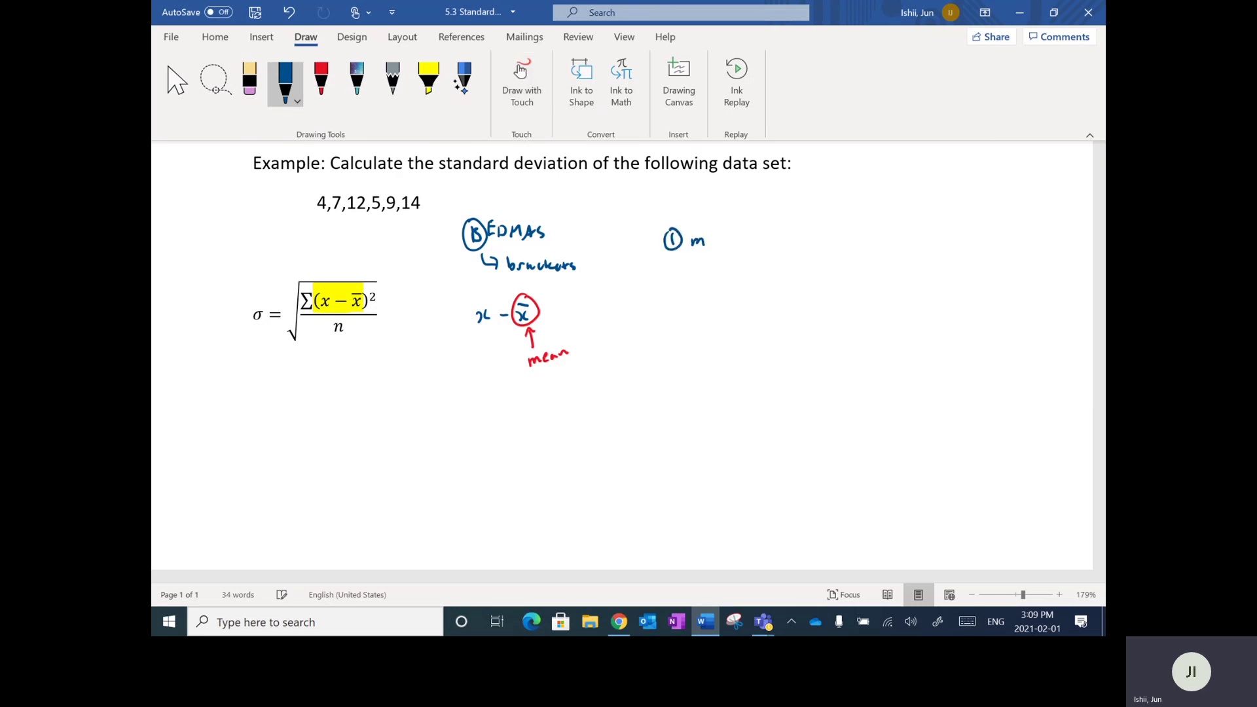
pyautogui.moveTo(724, 245); pyautogui.dragTo(739, 243)
pyautogui.moveTo(775, 232); pyautogui.dragTo(785, 242)
pyautogui.moveTo(781, 233)
pyautogui.mouseDown()
pyautogui.moveTo(780, 246)
pyautogui.moveTo(818, 249)
pyautogui.mouseUp()
pyautogui.moveTo(814, 241); pyautogui.dragTo(824, 239)
# Step: Finish the sum + 12 + 5 + 9 + 14 over 6 and start the line 'mean: x̄ ='
pyautogui.moveTo(853, 234); pyautogui.dragTo(853, 249)
pyautogui.moveTo(859, 238); pyautogui.dragTo(989, 243)
pyautogui.moveTo(983, 235)
pyautogui.mouseDown()
pyautogui.moveTo(998, 260)
pyautogui.moveTo(752, 258)
pyautogui.mouseUp()
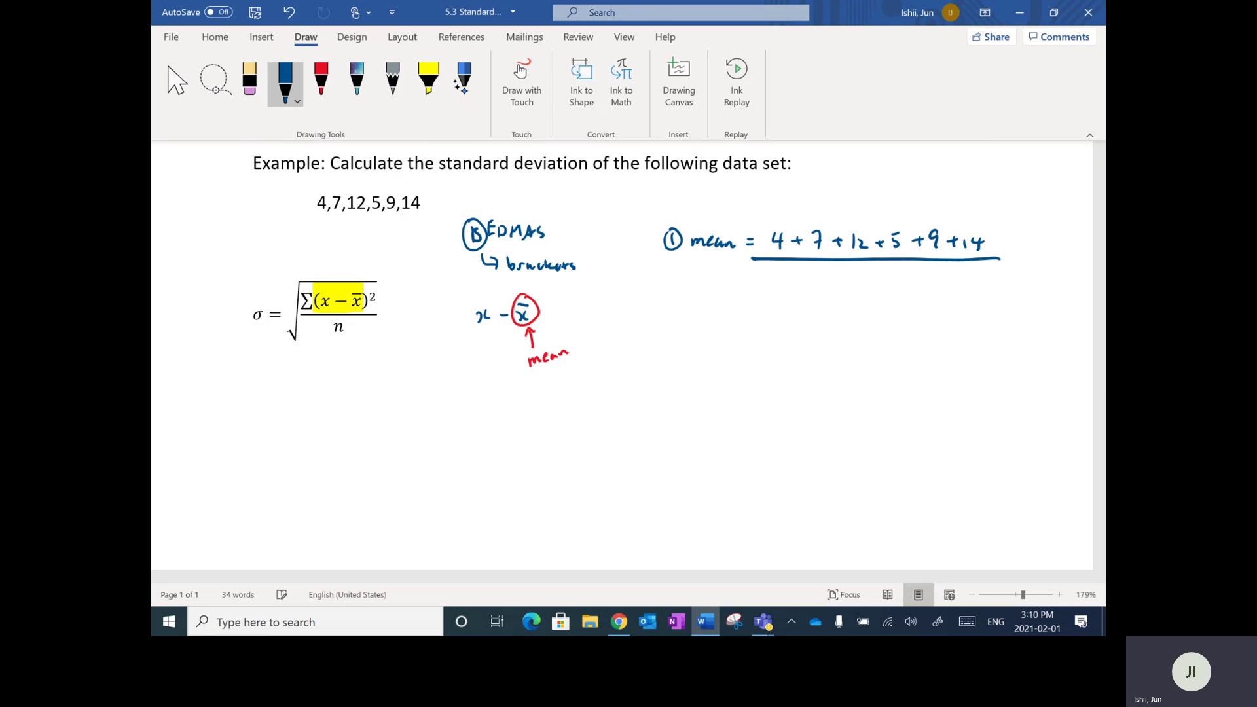
pyautogui.moveTo(876, 268); pyautogui.dragTo(870, 281)
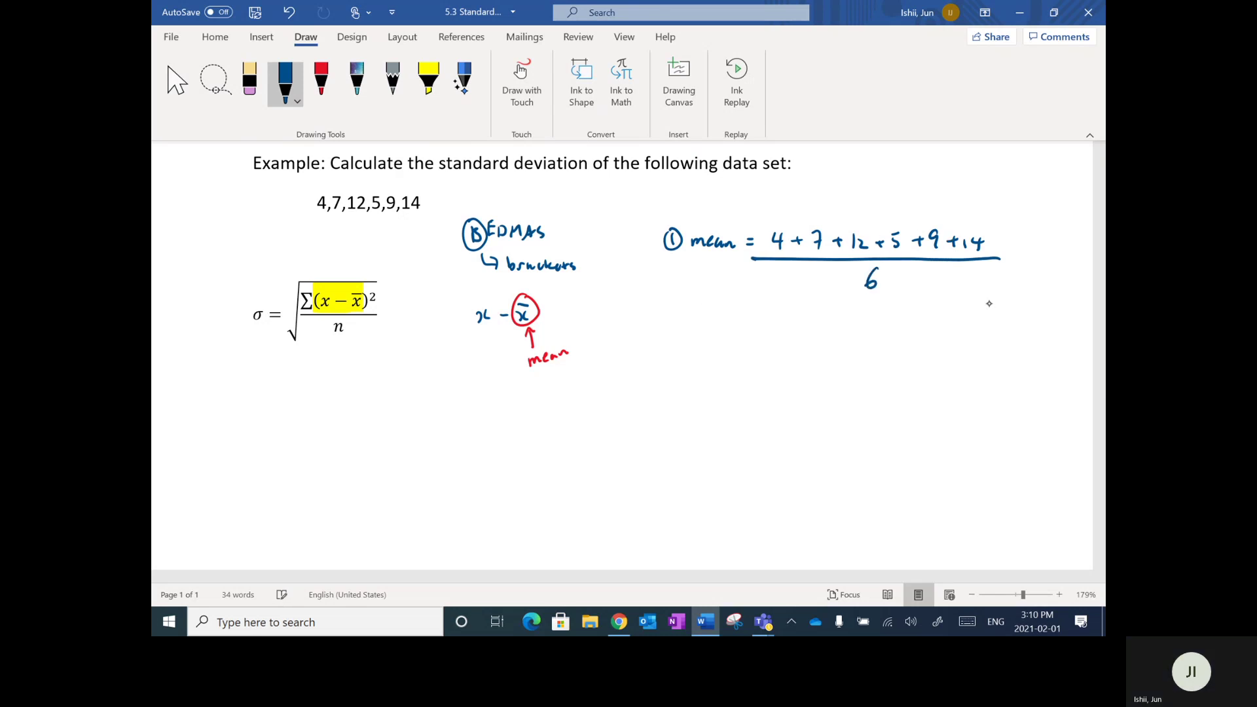
pyautogui.moveTo(702, 306); pyautogui.dragTo(741, 313)
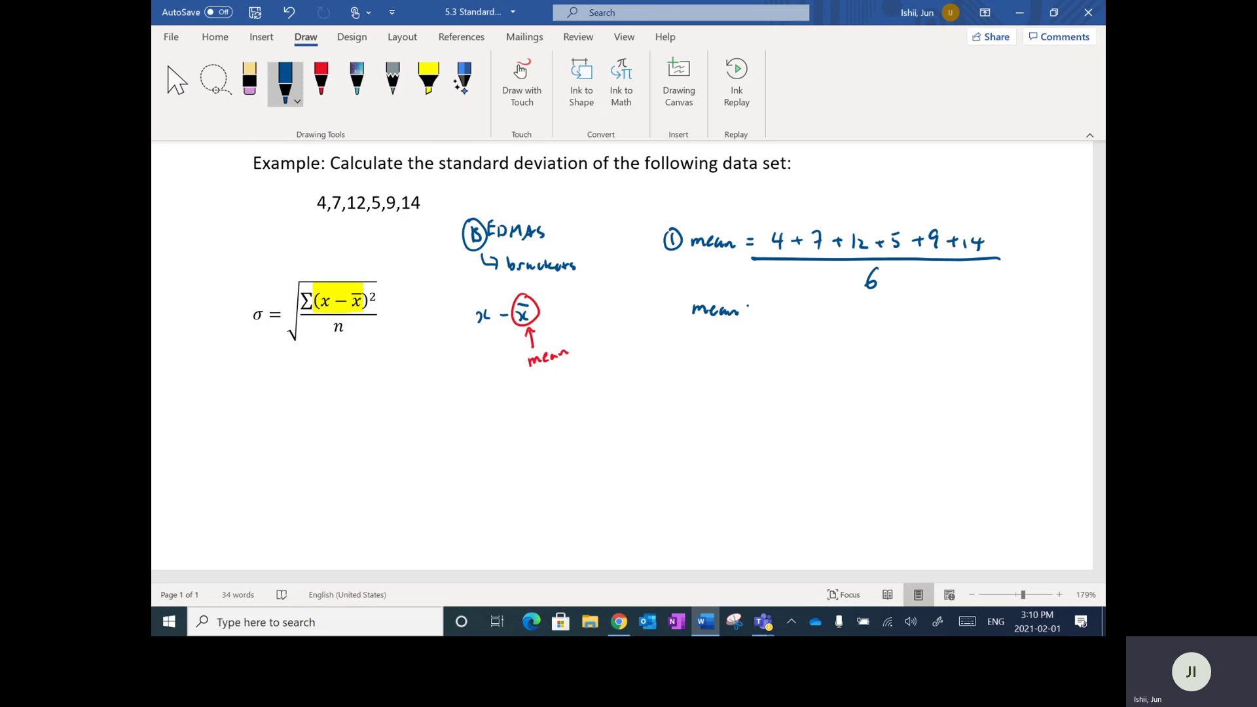
pyautogui.moveTo(764, 326)
pyautogui.mouseDown()
pyautogui.moveTo(771, 339)
pyautogui.moveTo(795, 334)
pyautogui.mouseUp()
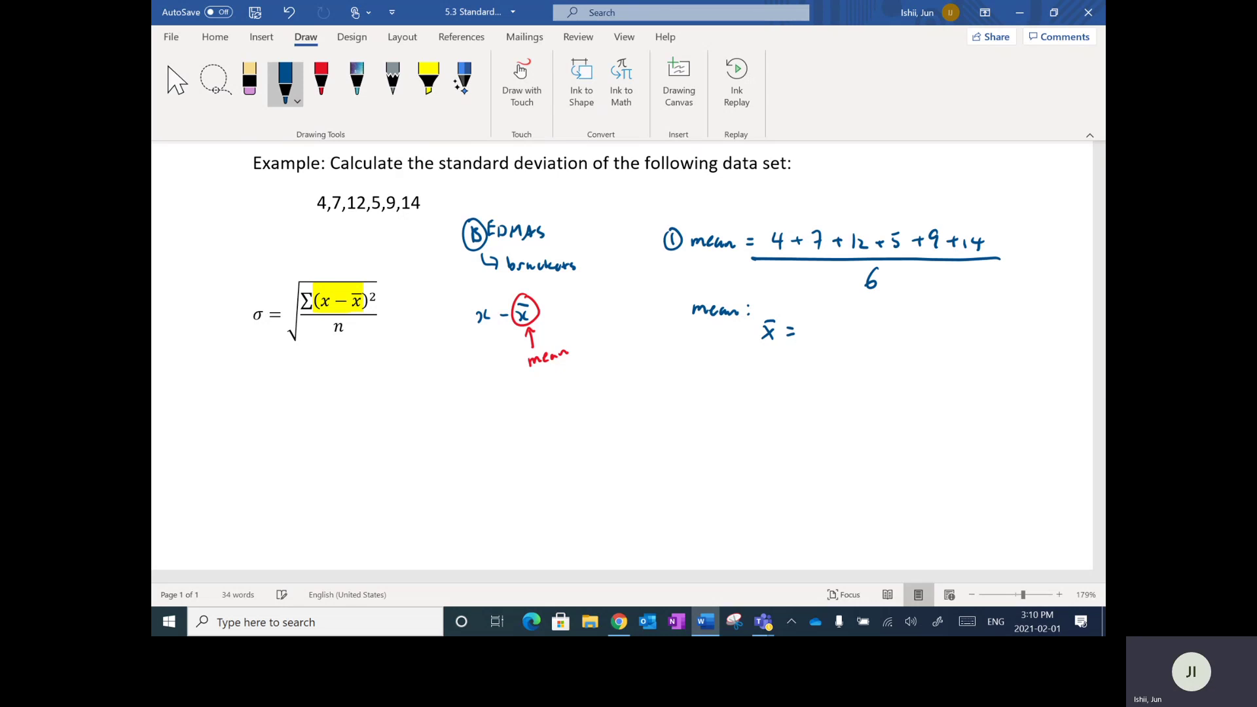
# Step: Restore Word to a window, minimize Teams and close the browser window
pyautogui.click(1054, 13)
pyautogui.click(1033, 25)
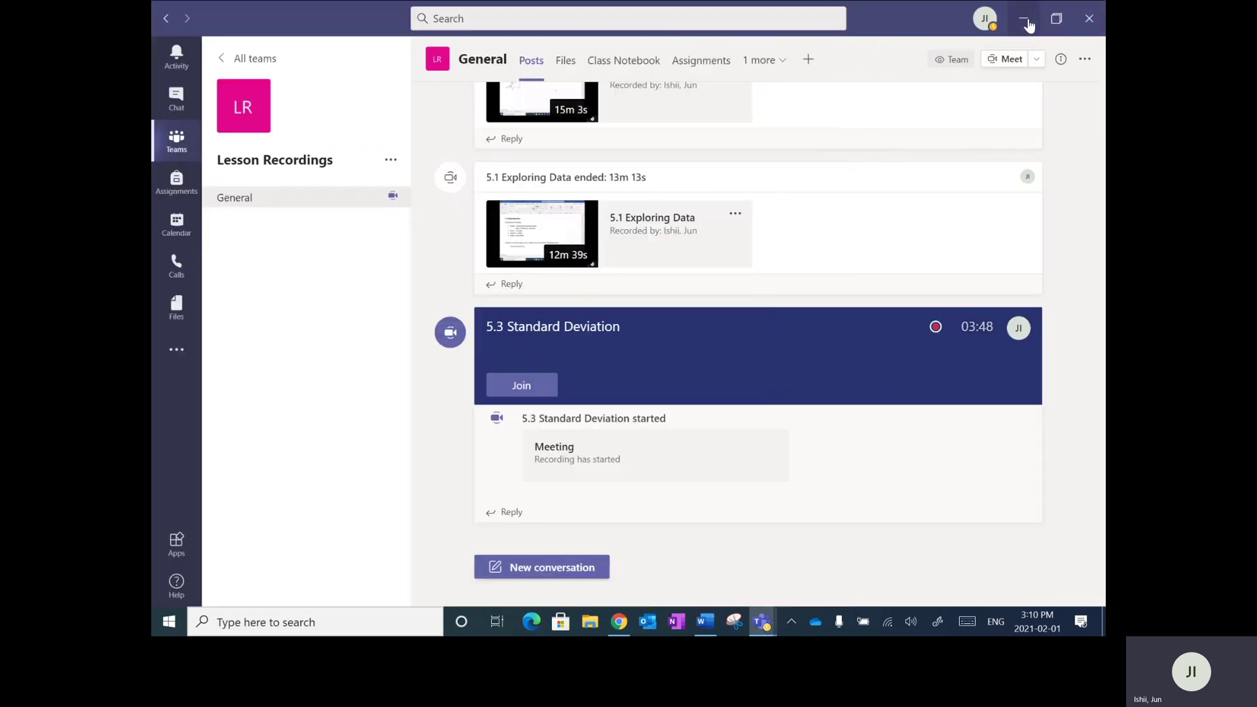
pyautogui.click(1025, 19)
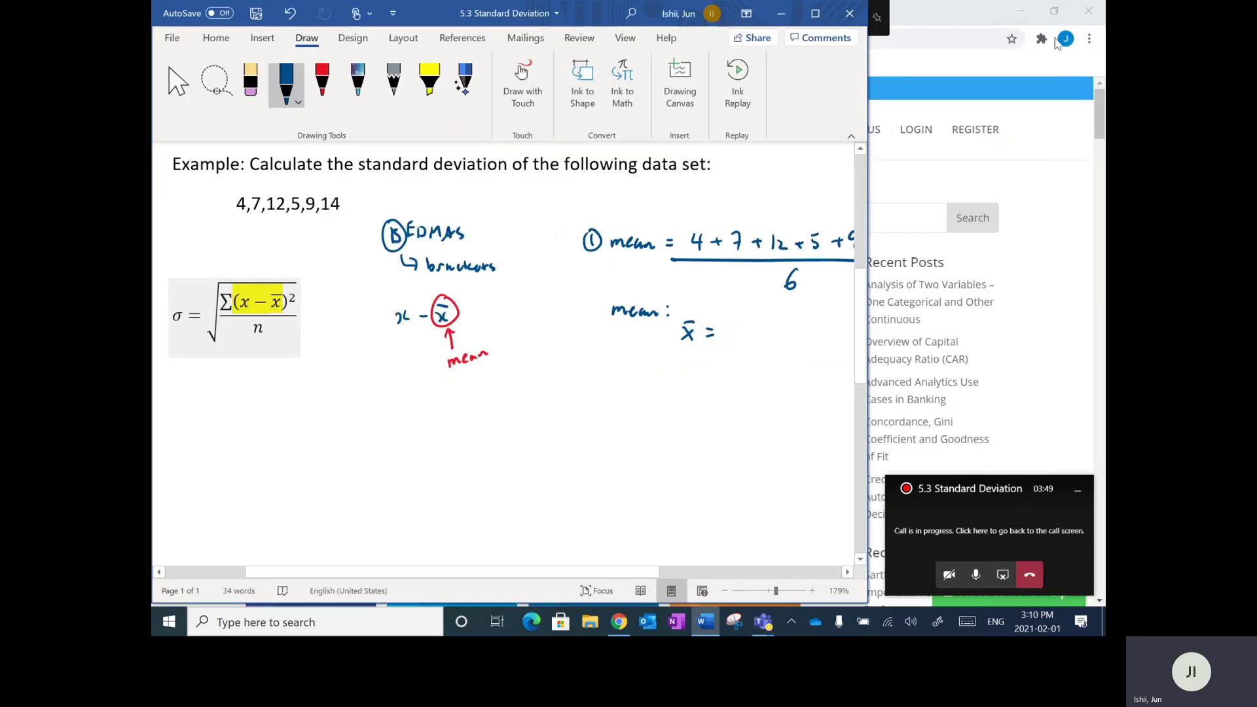
pyautogui.click(1096, 18)
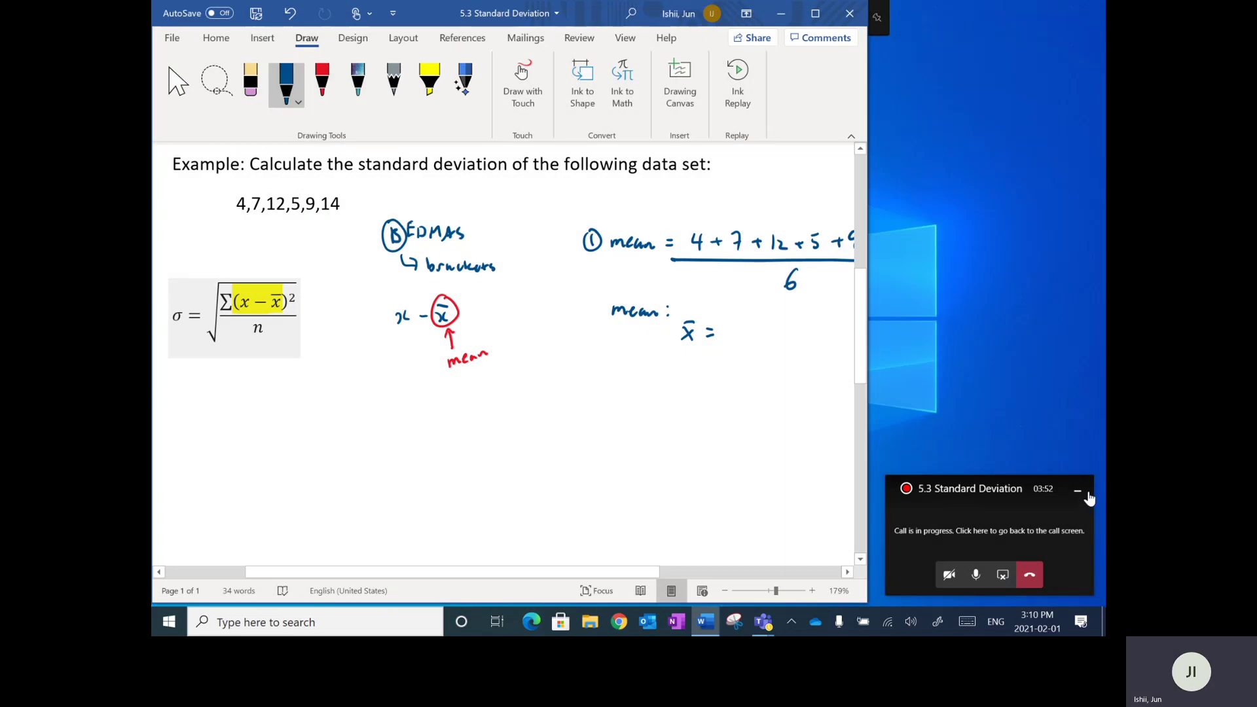
# Step: Launch Calculator from Start, closing the Calendar opened by mistake, and return to Word
pyautogui.click(169, 622)
pyautogui.click(241, 475)
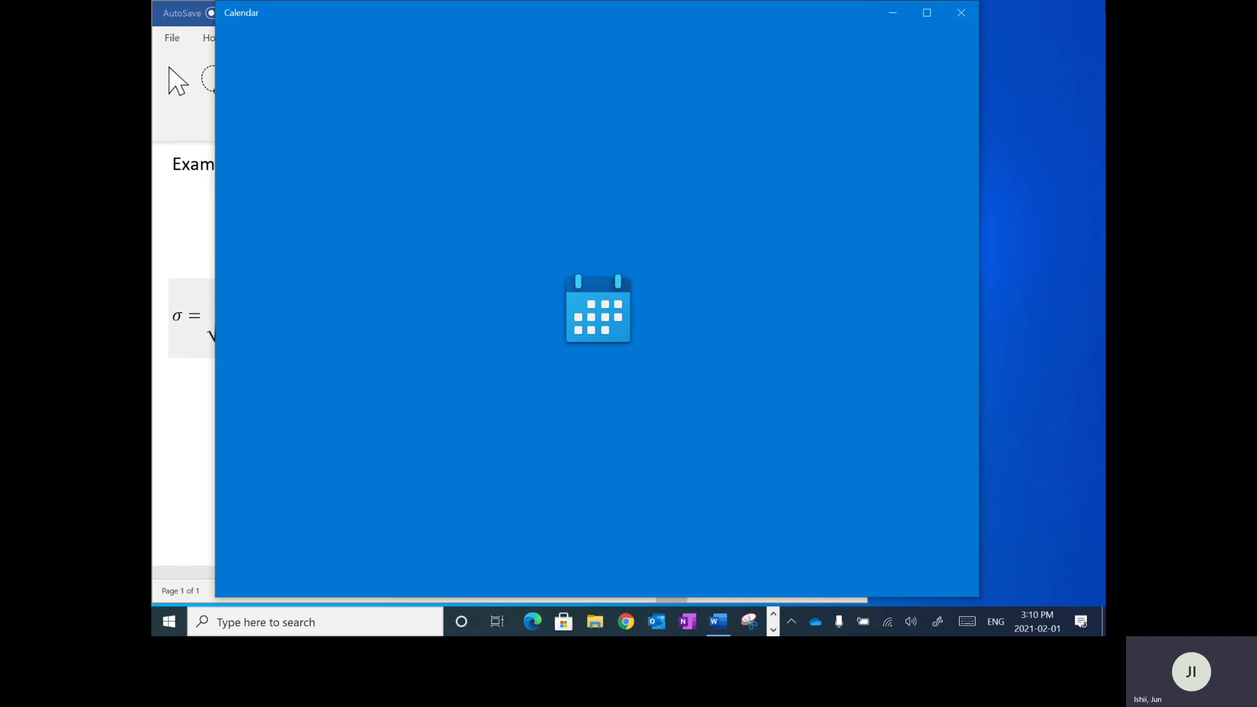
pyautogui.click(962, 13)
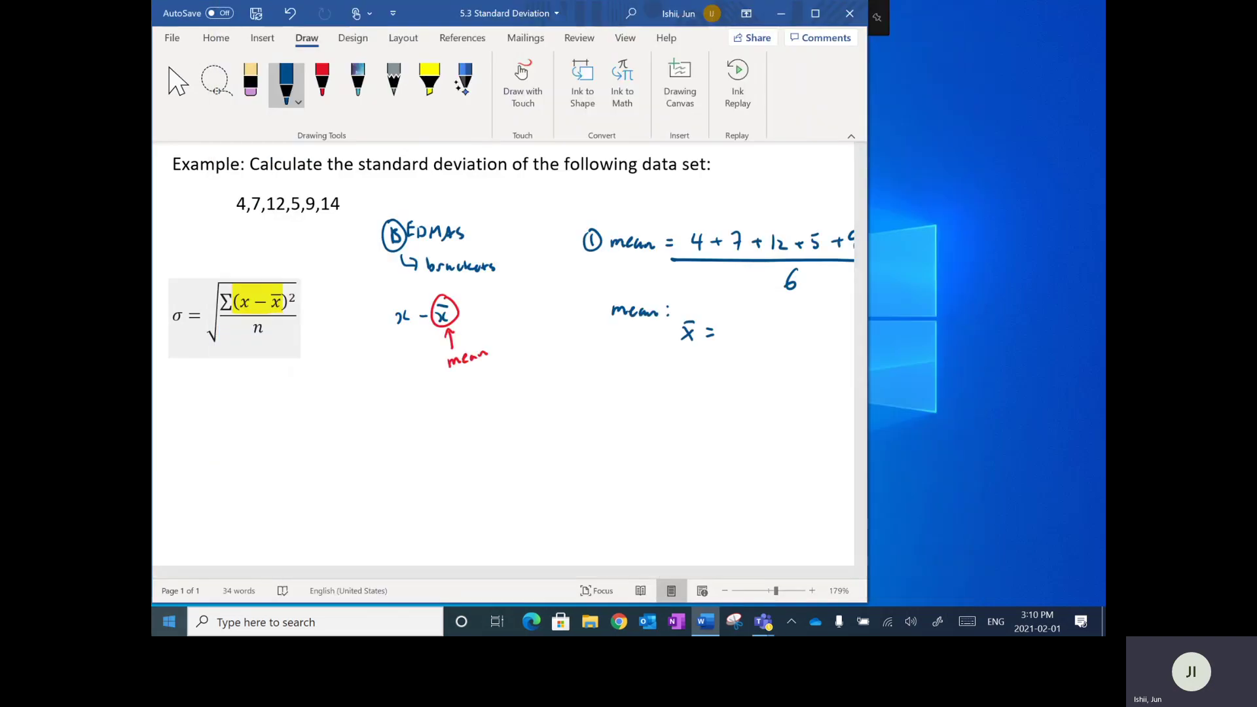
pyautogui.click(169, 622)
pyautogui.click(252, 442)
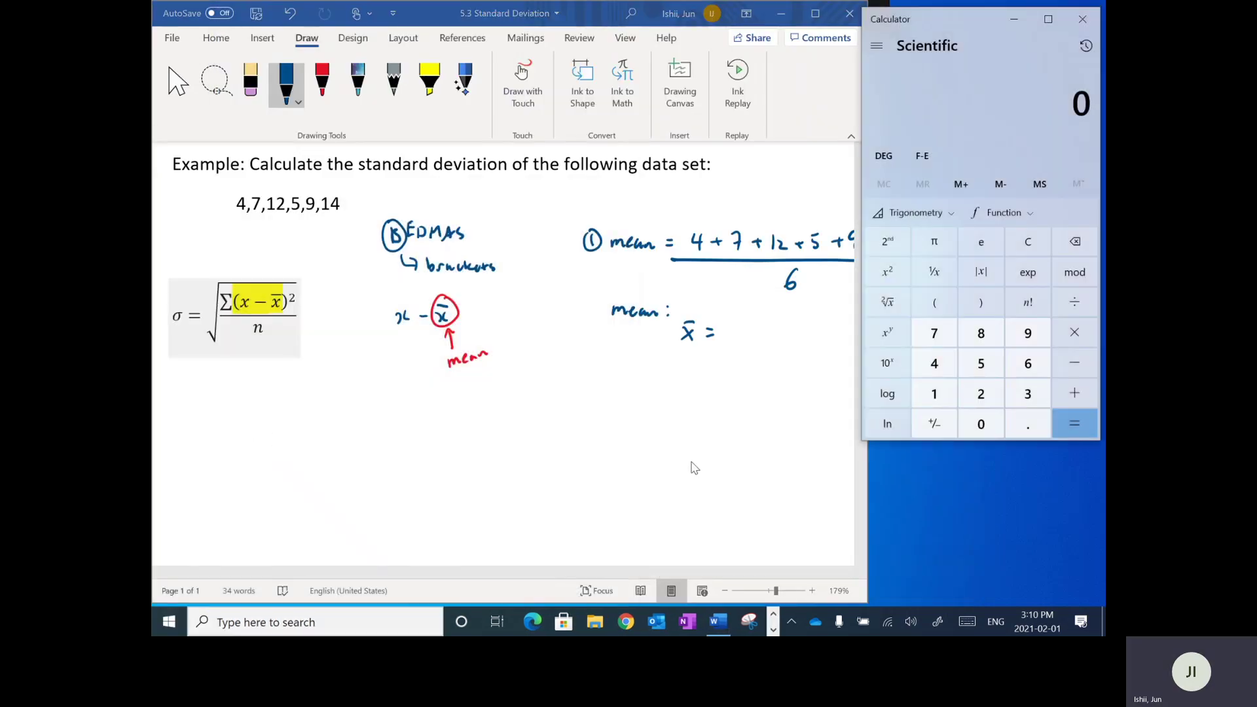
pyautogui.click(530, 579)
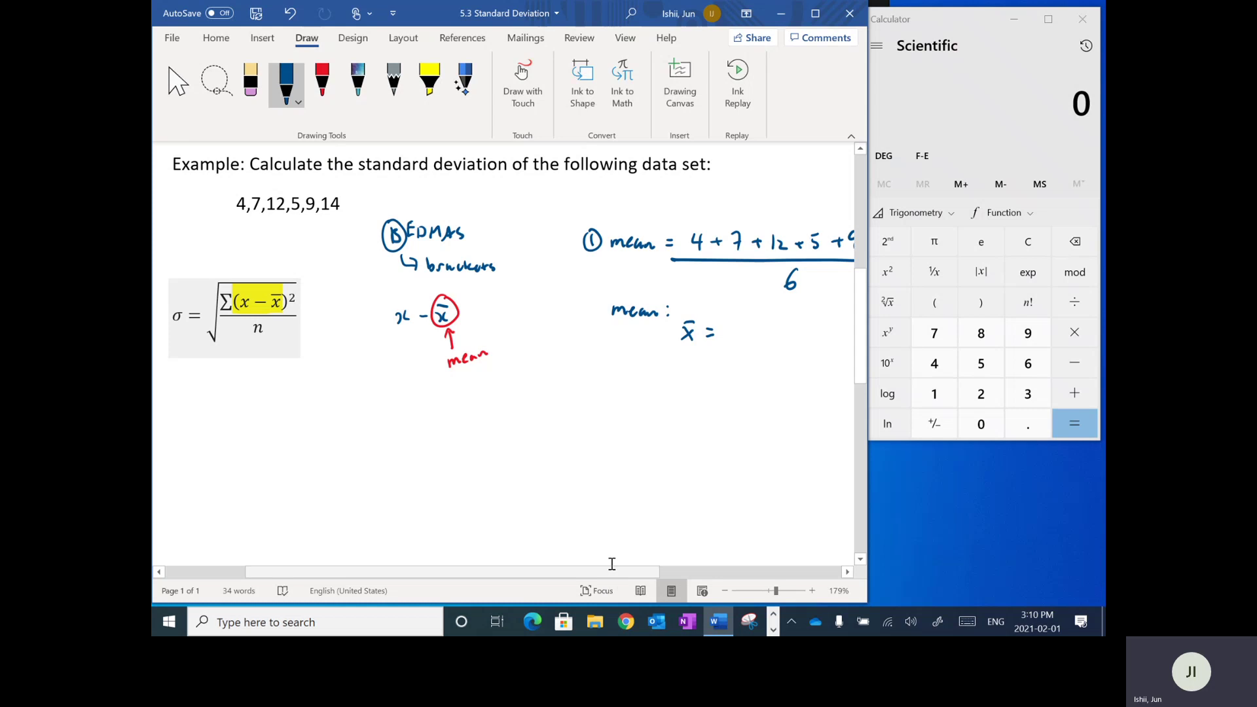
# Step: Add 4 + 7 + 12 + 5 + 9 + 14 in Calculator to get the total 51
pyautogui.click(662, 572)
pyautogui.hscroll(-3, 680, 307)
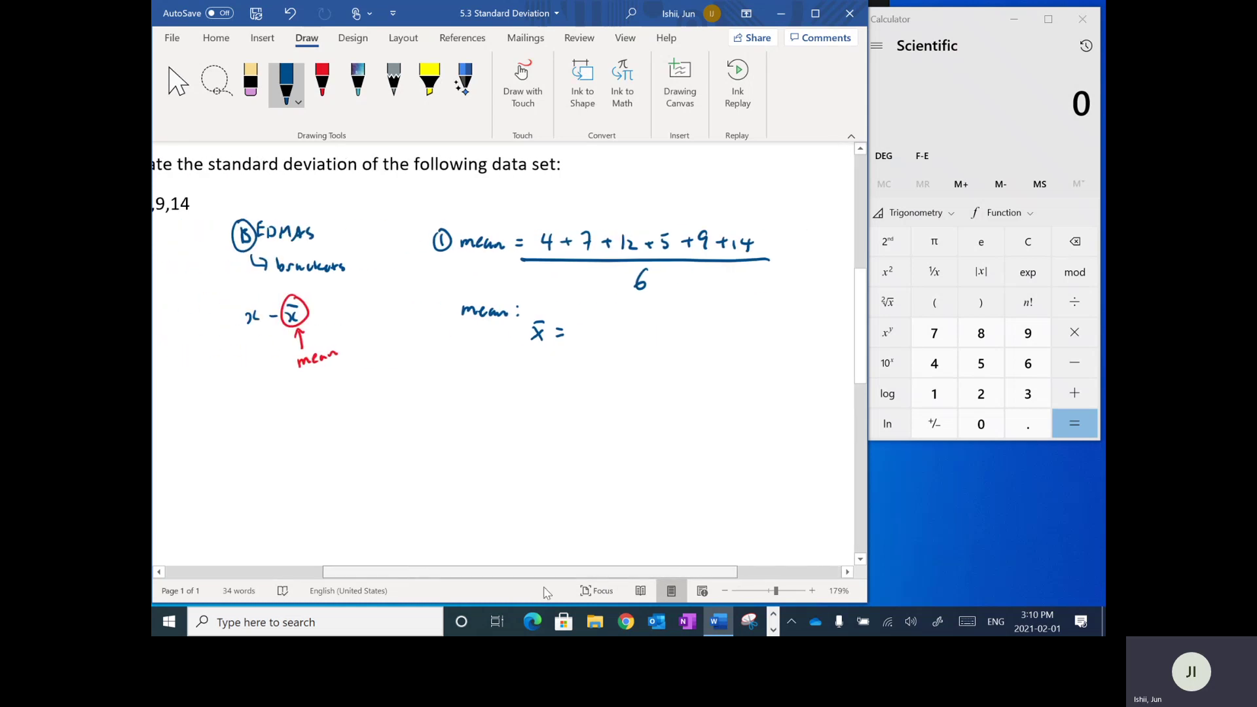
pyautogui.click(935, 365)
pyautogui.click(1075, 393)
pyautogui.click(931, 340)
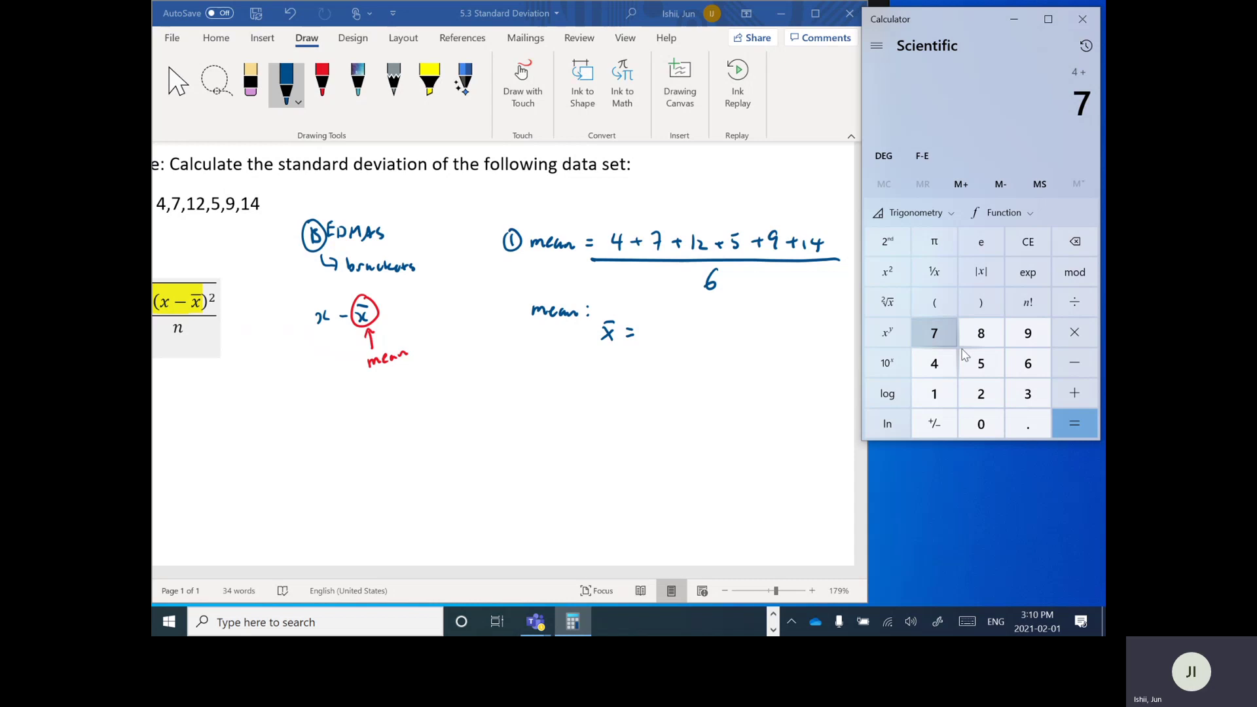
pyautogui.click(1066, 394)
pyautogui.click(936, 396)
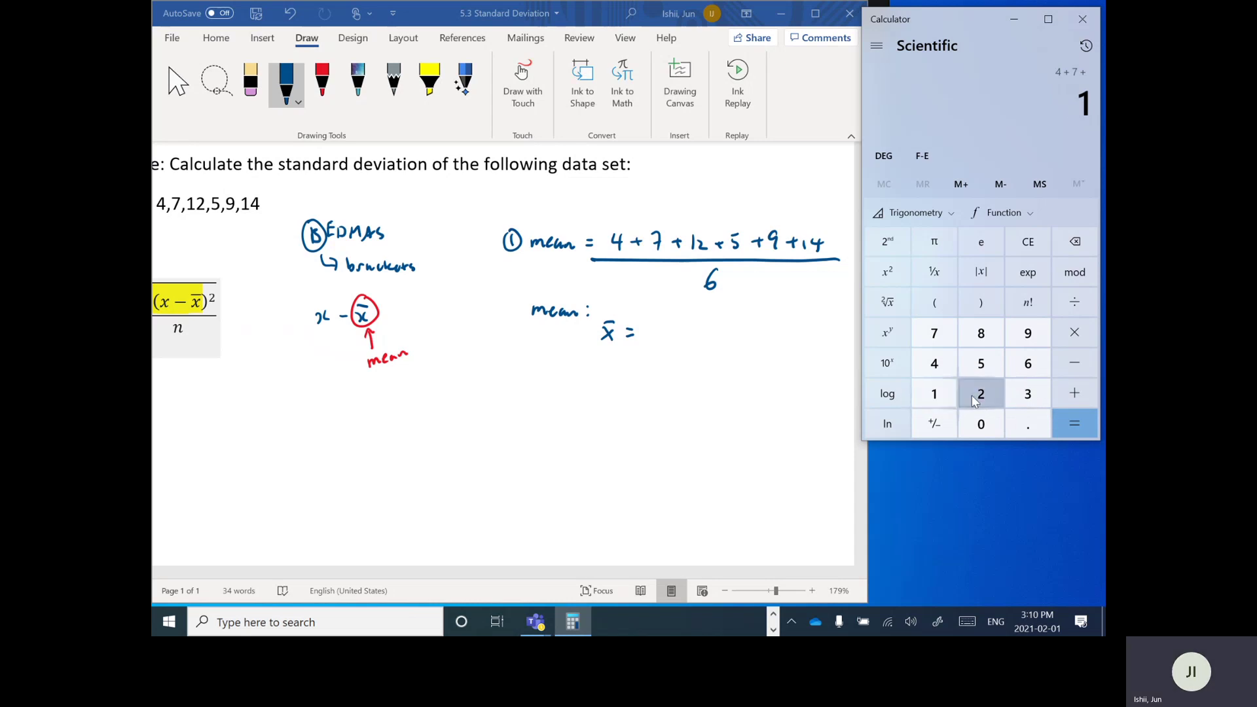
pyautogui.click(976, 396)
pyautogui.click(1067, 396)
pyautogui.click(988, 361)
pyautogui.click(1075, 395)
pyautogui.press('9')
pyautogui.click(1072, 387)
pyautogui.click(946, 384)
pyautogui.click(935, 364)
pyautogui.click(1059, 425)
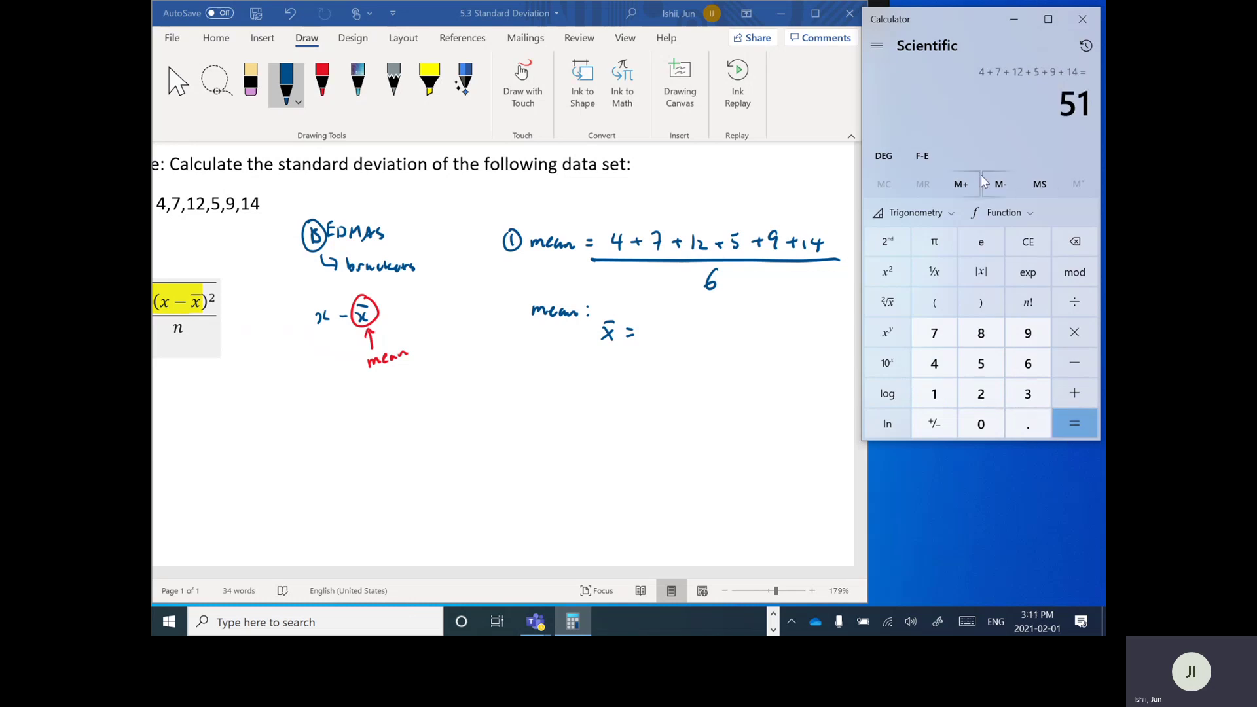
# Step: Ink x̄ = 51/6, compute 51 ÷ 6 = 8.5 in Calculator, and write x̄ = 8.5
pyautogui.moveTo(648, 320)
pyautogui.mouseDown()
pyautogui.moveTo(652, 357)
pyautogui.moveTo(611, 398)
pyautogui.mouseUp()
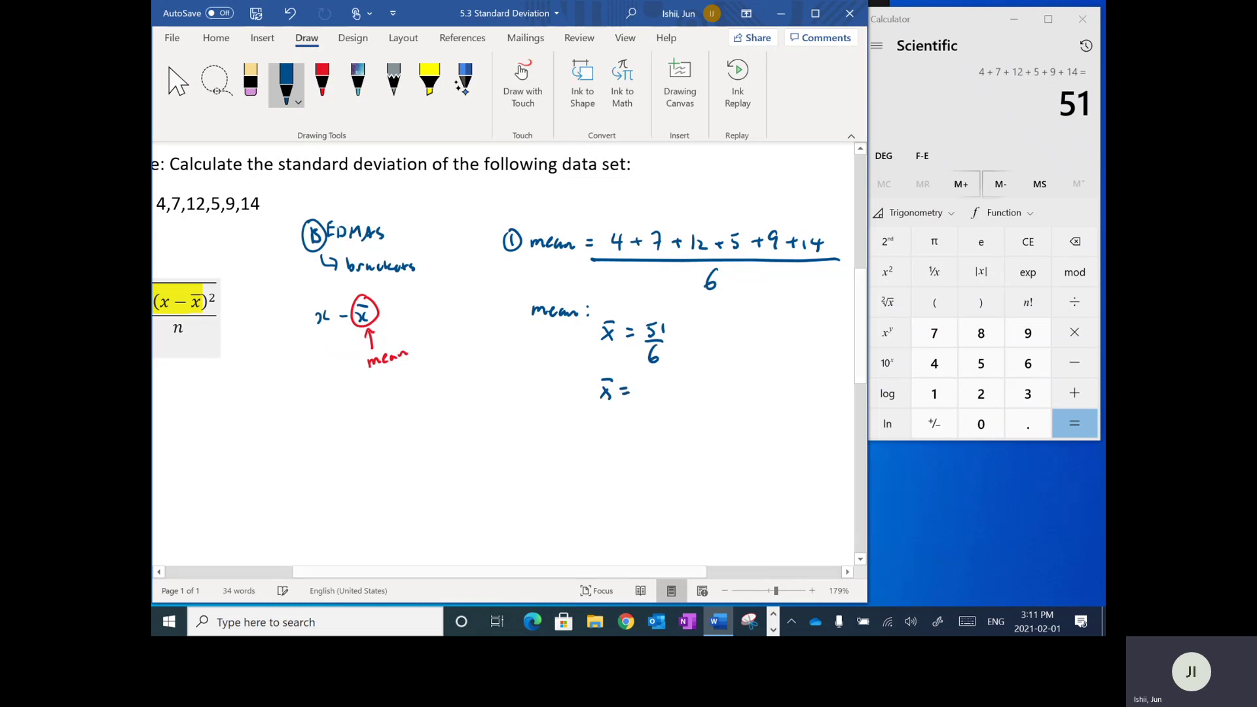
pyautogui.click(1075, 303)
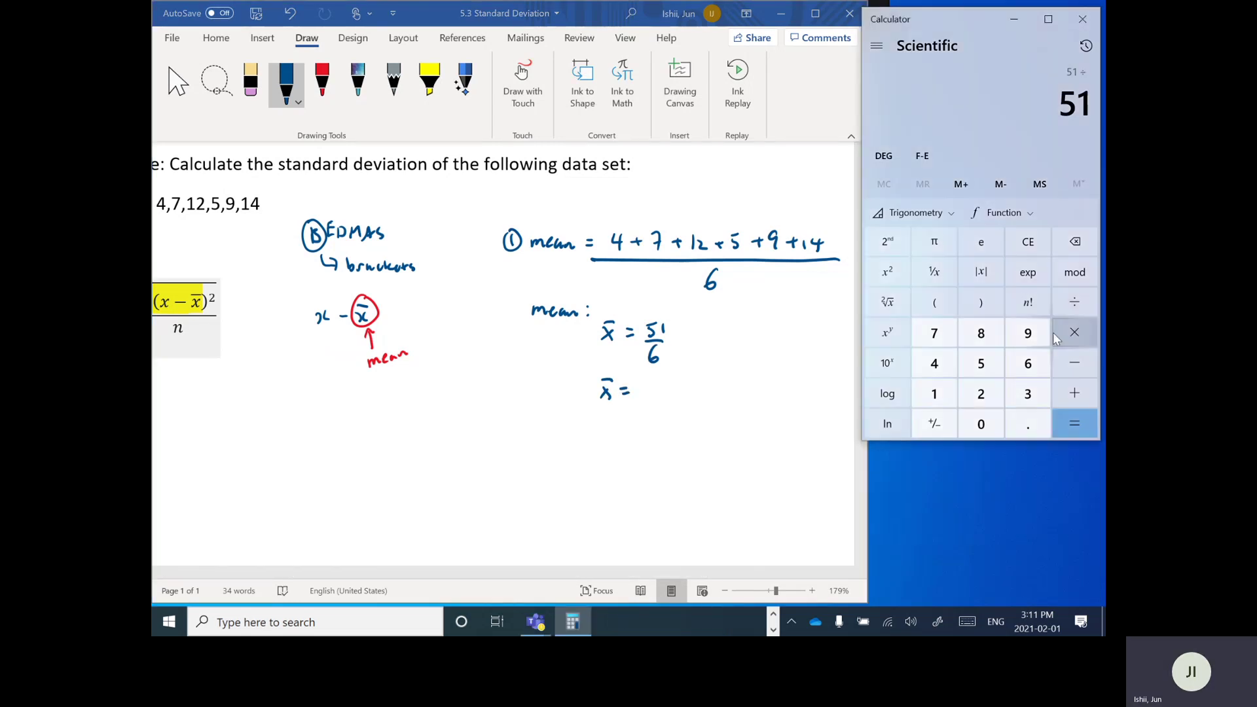
pyautogui.click(1028, 360)
pyautogui.click(1081, 420)
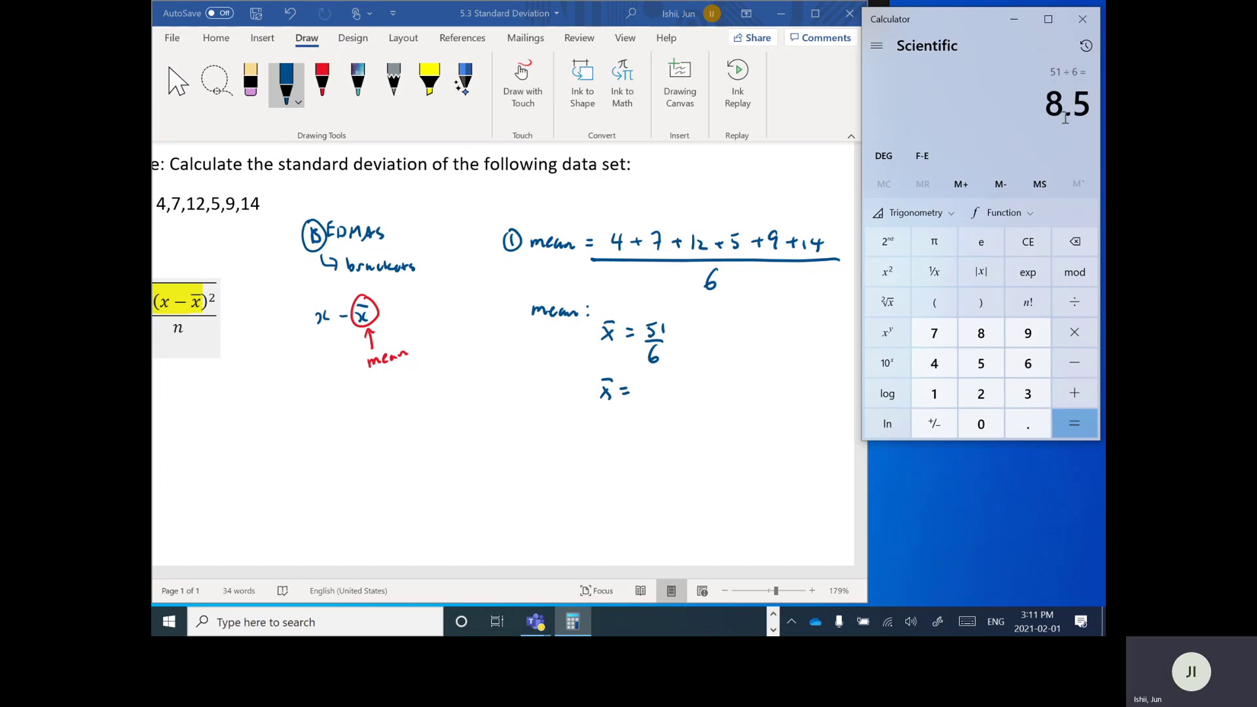
pyautogui.moveTo(653, 383)
pyautogui.mouseDown()
pyautogui.moveTo(646, 391)
pyautogui.moveTo(660, 400)
pyautogui.mouseUp()
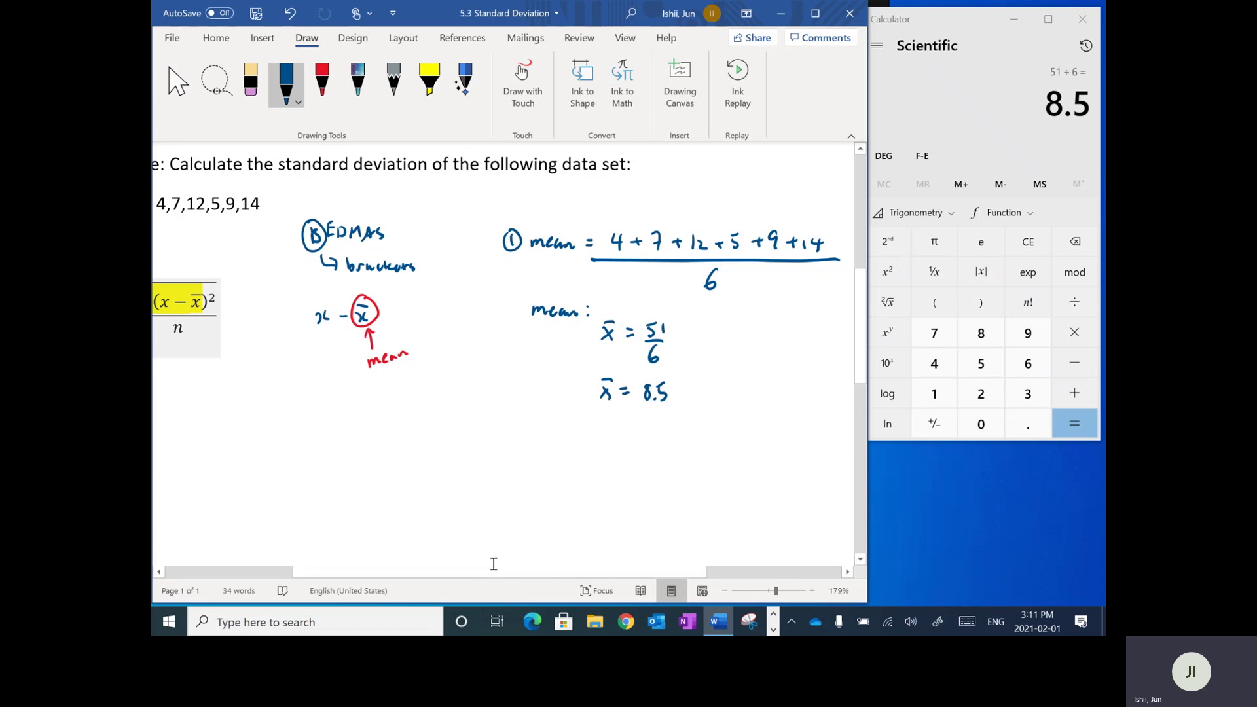
pyautogui.moveTo(493, 579); pyautogui.dragTo(432, 580)
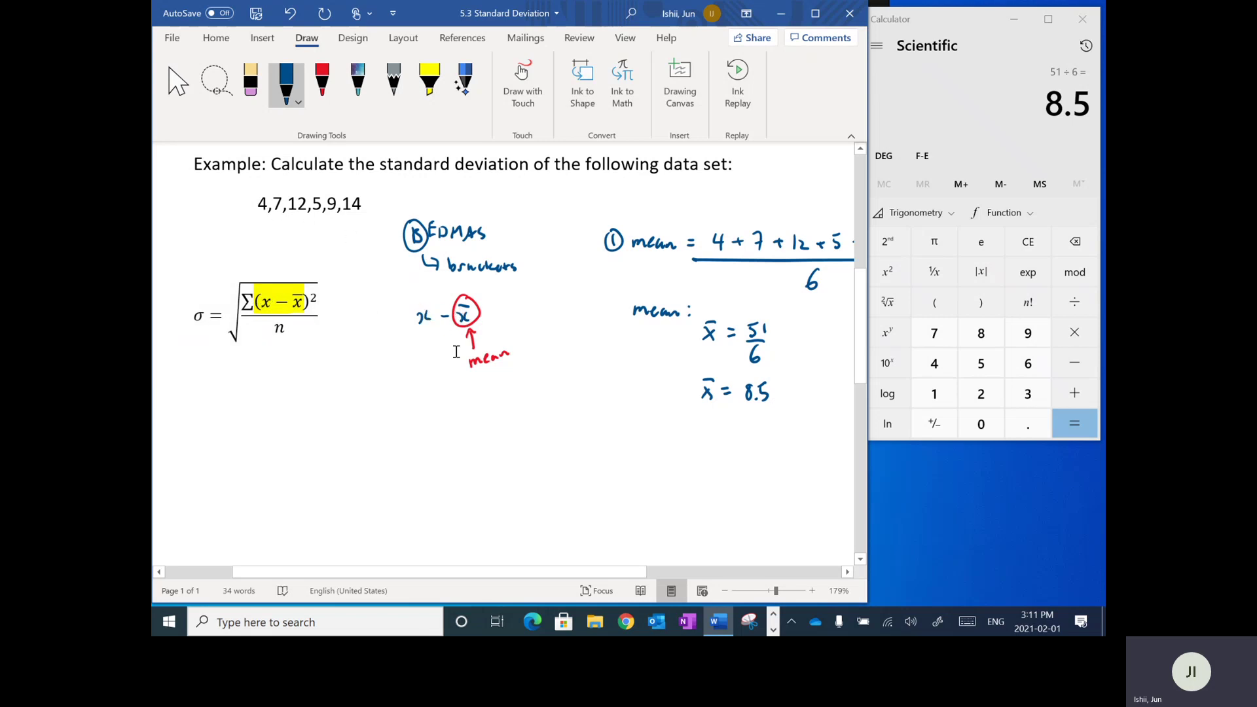
# Step: Below the σ formula, handwrite an underlined 'x − x̄' column heading
pyautogui.scroll(-2, 436, 356)
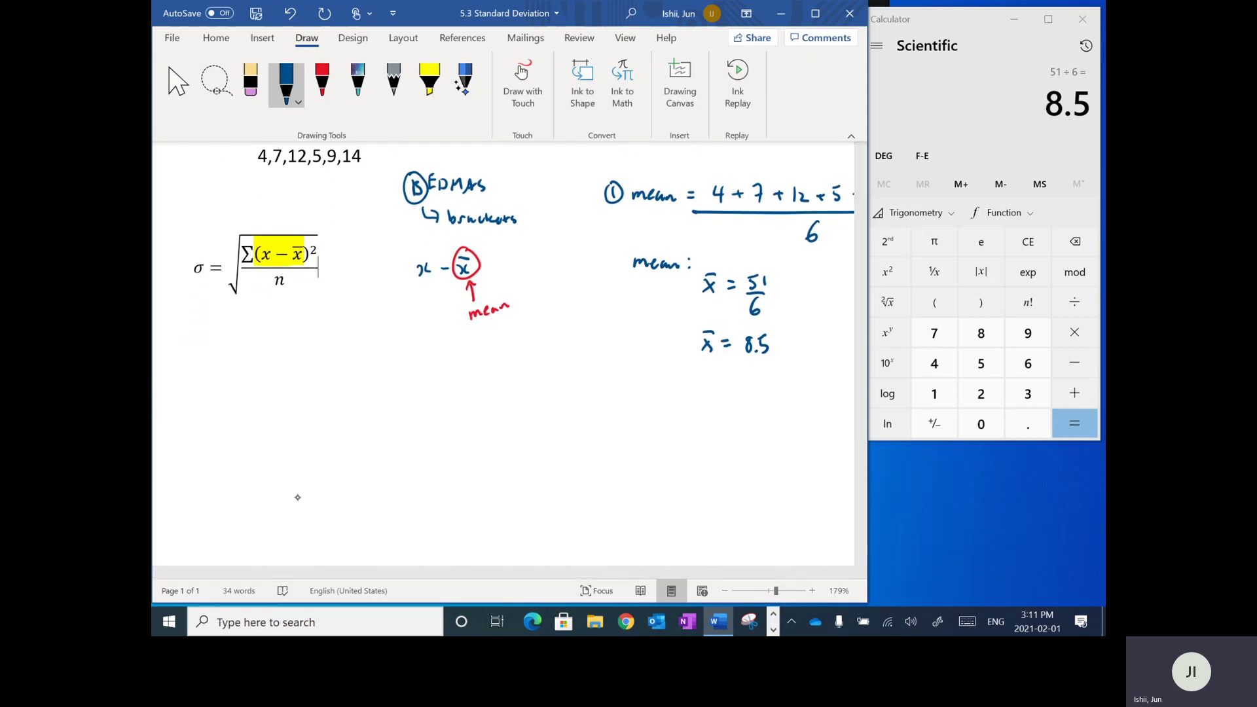
pyautogui.moveTo(269, 357)
pyautogui.mouseDown()
pyautogui.moveTo(273, 371)
pyautogui.moveTo(309, 368)
pyautogui.mouseUp()
pyautogui.moveTo(312, 357)
pyautogui.mouseDown()
pyautogui.moveTo(302, 368)
pyautogui.moveTo(313, 353)
pyautogui.mouseUp()
pyautogui.moveTo(260, 385)
pyautogui.mouseDown()
pyautogui.moveTo(329, 377)
pyautogui.moveTo(267, 397)
pyautogui.moveTo(273, 417)
pyautogui.mouseUp()
# Step: Ink the first row 4 − 8.5 = −4.5
pyautogui.moveTo(286, 406)
pyautogui.mouseDown()
pyautogui.moveTo(311, 397)
pyautogui.moveTo(319, 412)
pyautogui.mouseUp()
pyautogui.click(315, 411)
pyautogui.moveTo(320, 395); pyautogui.dragTo(348, 400)
pyautogui.moveTo(341, 406)
pyautogui.mouseDown()
pyautogui.moveTo(395, 409)
pyautogui.moveTo(403, 394)
pyautogui.mouseUp()
pyautogui.click(392, 409)
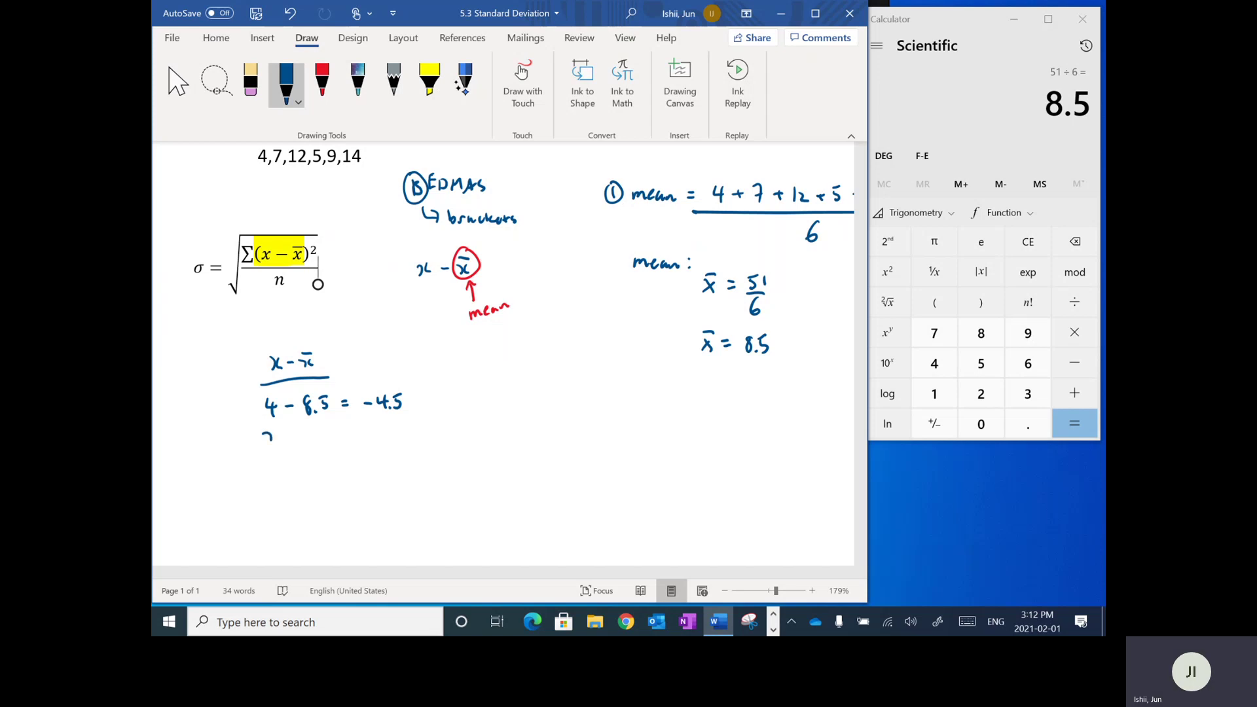
# Step: Ink the rows 7 − 8.5 = −1.5, 12 − 8.5 = 3.5 and 5 − 8.5 = −3.5
pyautogui.click(311, 447)
pyautogui.moveTo(305, 432); pyautogui.dragTo(375, 435)
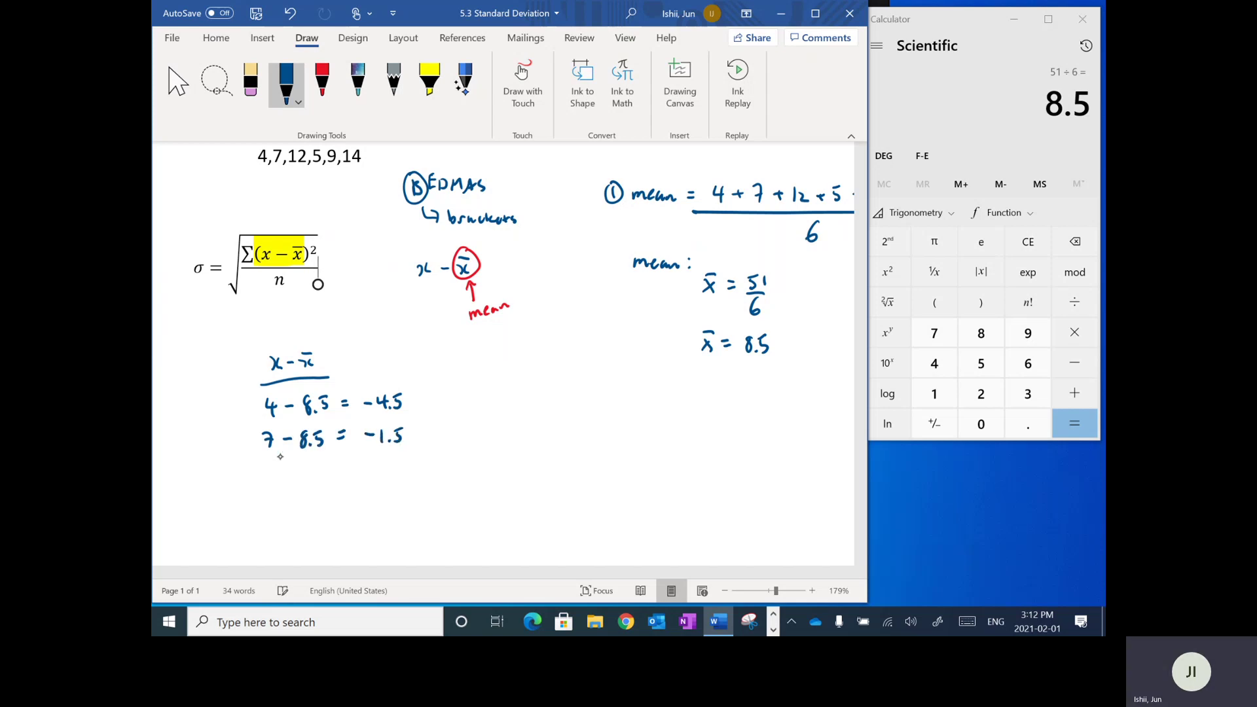
pyautogui.moveTo(261, 460); pyautogui.dragTo(260, 466)
pyautogui.click(305, 499)
pyautogui.moveTo(317, 489)
pyautogui.mouseDown()
pyautogui.moveTo(310, 501)
pyautogui.moveTo(333, 492)
pyautogui.mouseUp()
pyautogui.moveTo(325, 498); pyautogui.dragTo(391, 496)
pyautogui.click(387, 495)
pyautogui.moveTo(394, 481); pyautogui.dragTo(399, 480)
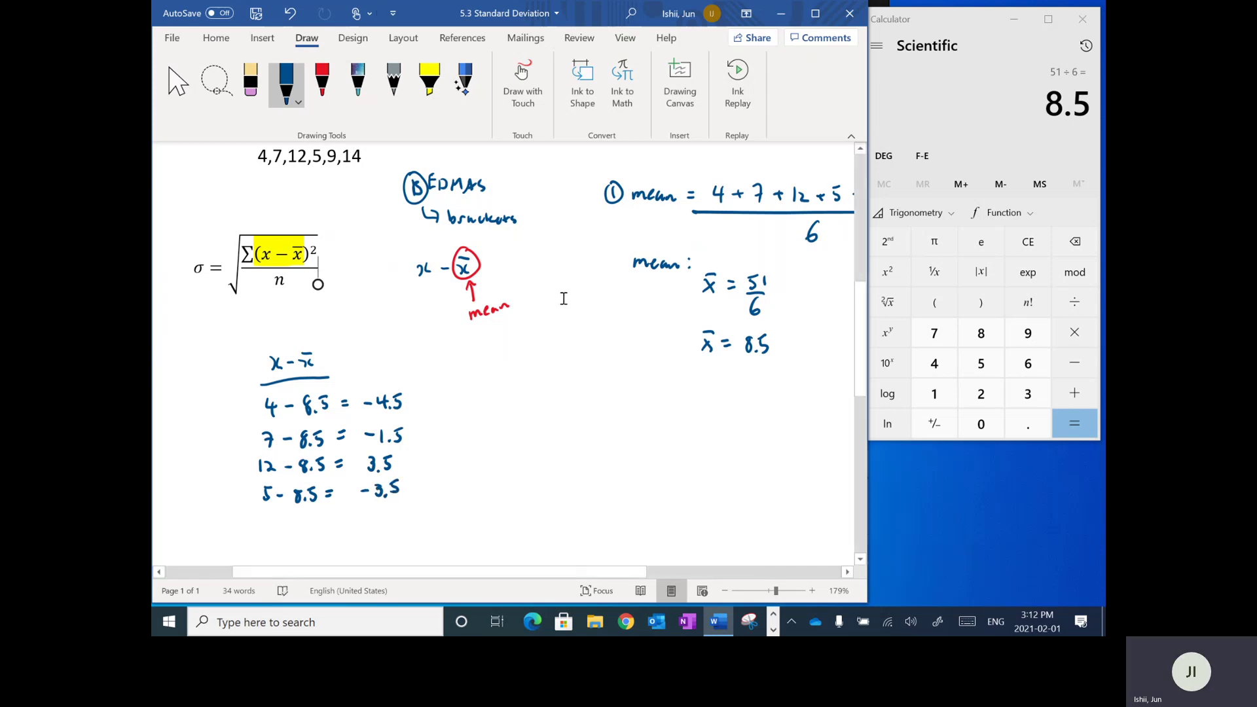
# Step: Ink the rows 9 − 8.5 = 0.5 and 14 − 8.5 = 5.5 under the existing ones
pyautogui.scroll(-3, 564, 299)
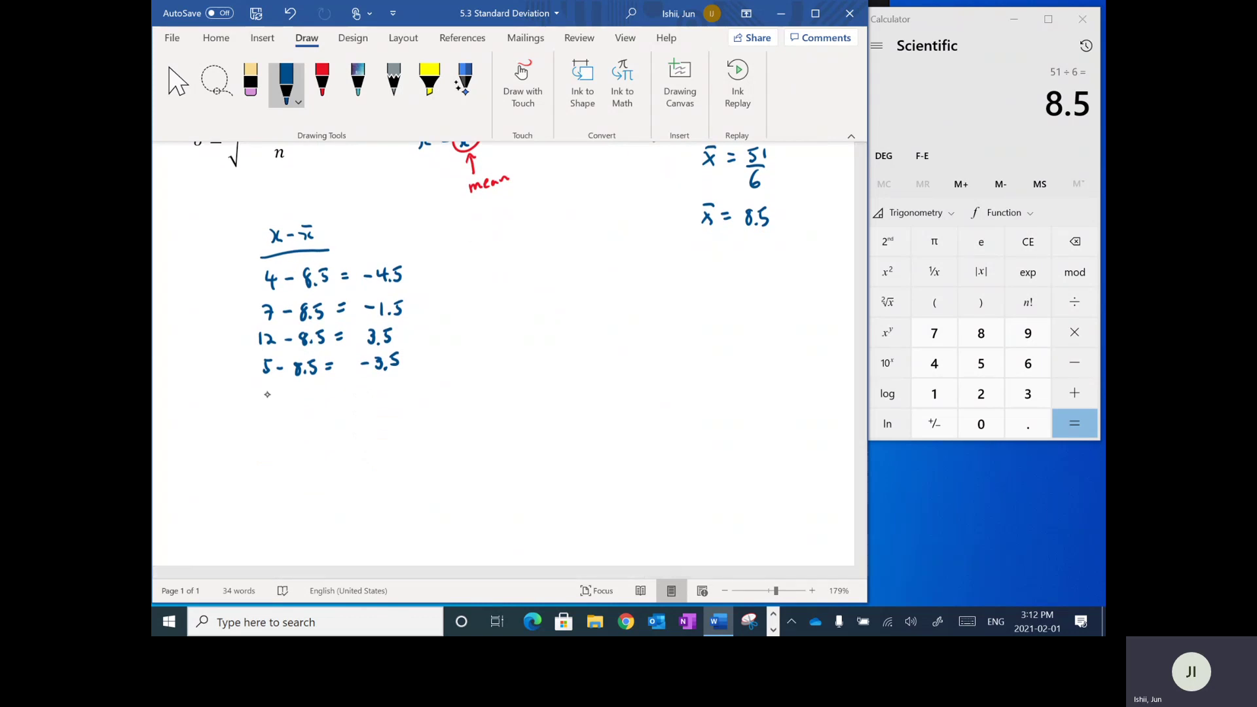
pyautogui.moveTo(305, 398)
pyautogui.mouseDown()
pyautogui.moveTo(306, 412)
pyautogui.moveTo(364, 405)
pyautogui.mouseUp()
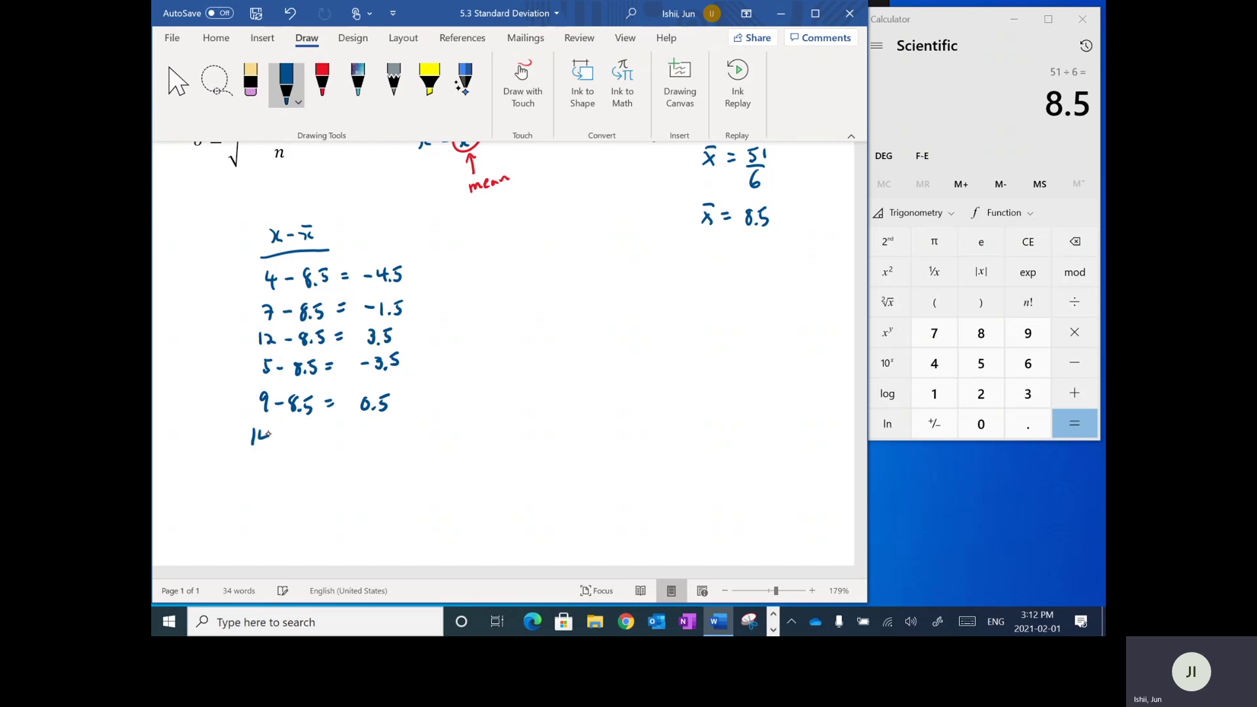
pyautogui.click(311, 444)
pyautogui.moveTo(322, 431)
pyautogui.mouseDown()
pyautogui.moveTo(317, 446)
pyautogui.moveTo(337, 433)
pyautogui.mouseUp()
pyautogui.moveTo(327, 443); pyautogui.dragTo(338, 442)
pyautogui.moveTo(358, 434); pyautogui.dragTo(384, 433)
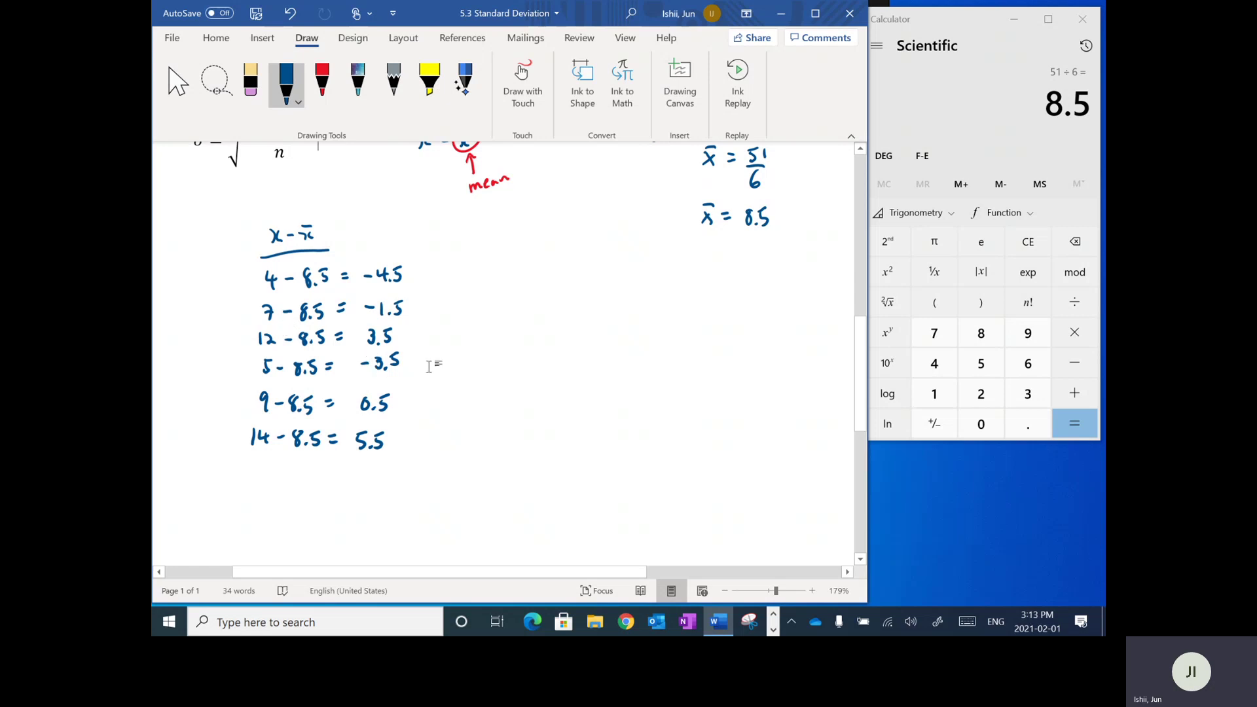
# Step: Scroll up and down to review the completed deviation table
pyautogui.scroll(2, 472, 378)
pyautogui.scroll(2, 472, 377)
pyautogui.scroll(-2, 475, 375)
pyautogui.scroll(2, 338, 353)
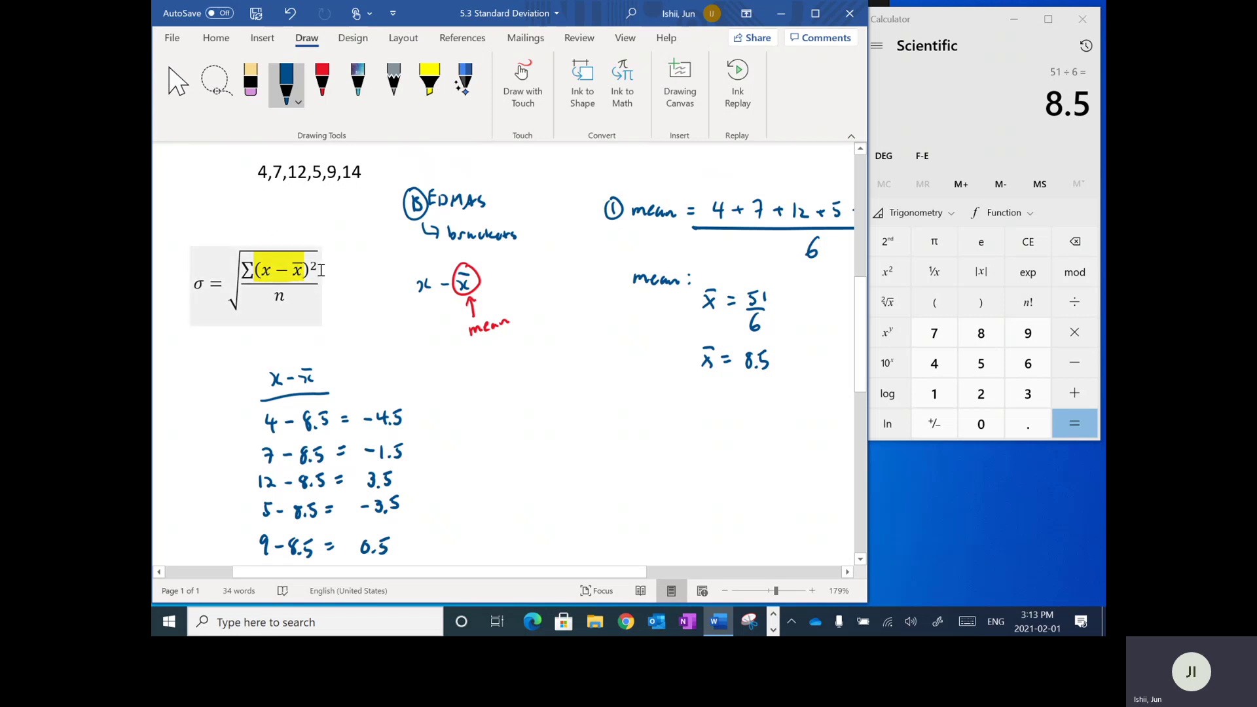
pyautogui.scroll(-1, 547, 403)
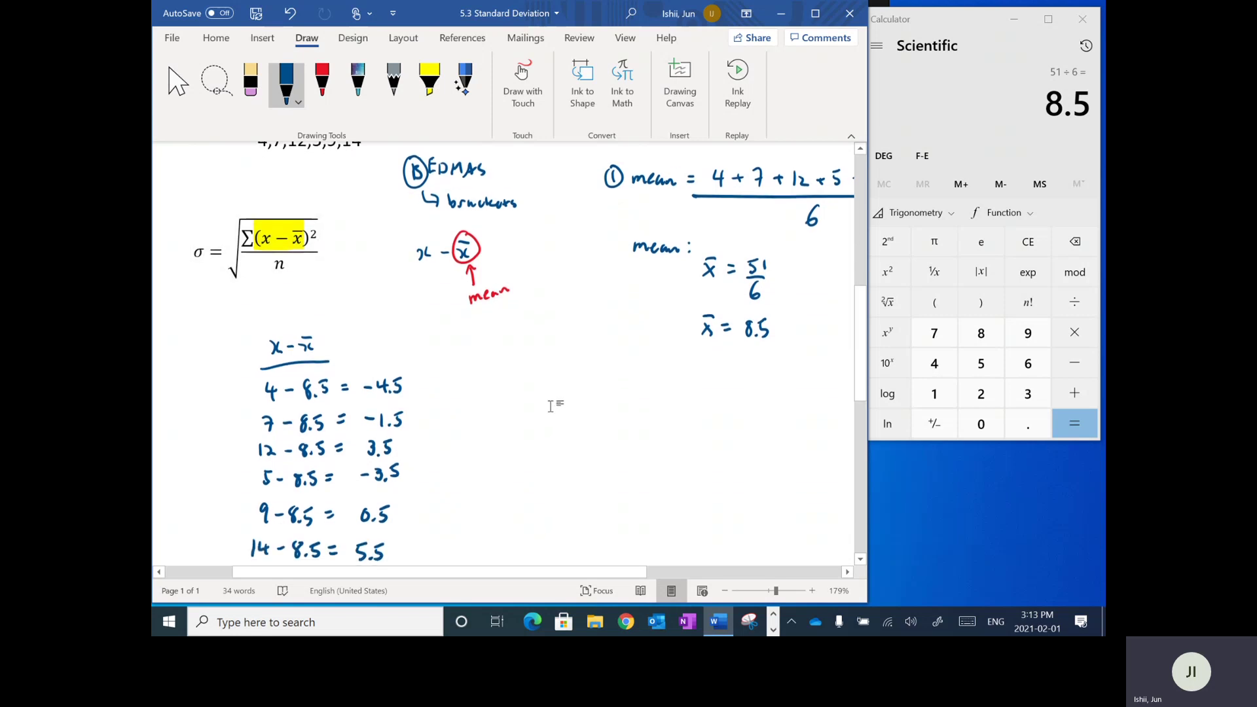